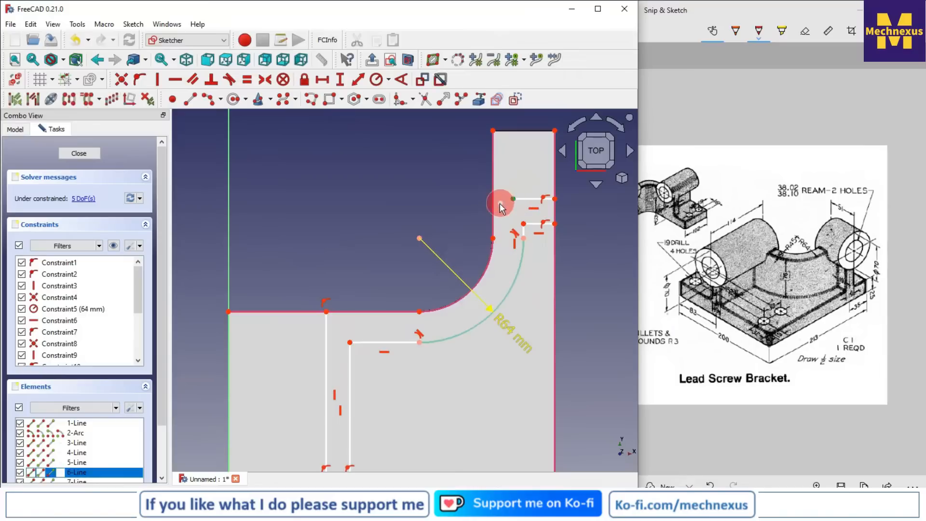
# Constrain the free endpoint of the upper horizontal line to lie on the narrow arm's inner vertical edge.
pyautogui.click(124, 81)
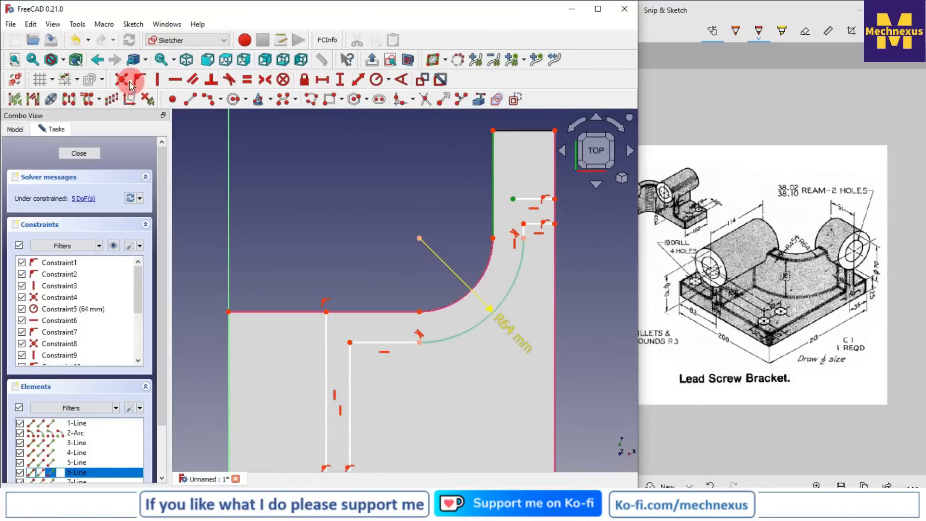
pyautogui.click(141, 81)
pyautogui.scroll(-2, 386, 203)
pyautogui.scroll(2, 418, 341)
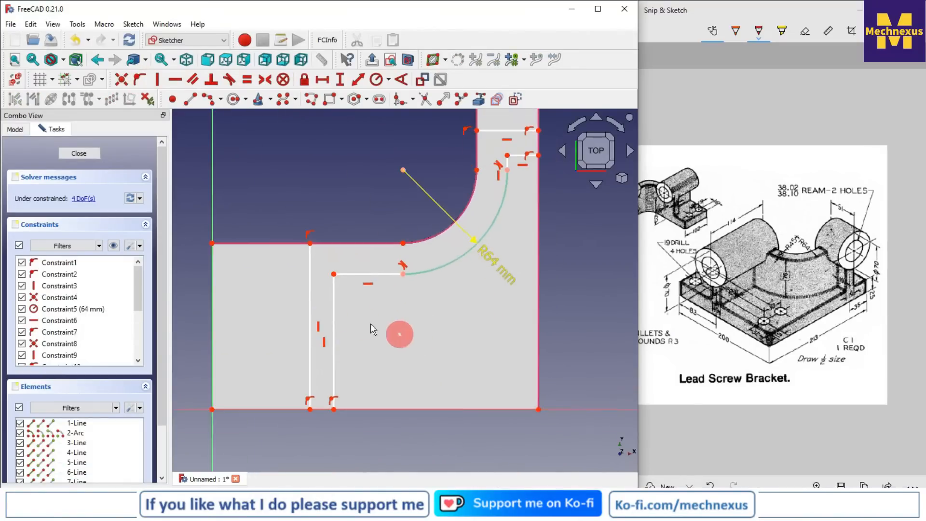
# Set a 19 mm vertical distance between the outer endpoints of the two short horizontal lines on the narrow arm.
pyautogui.scroll(-1, 467, 331)
pyautogui.scroll(3, 534, 152)
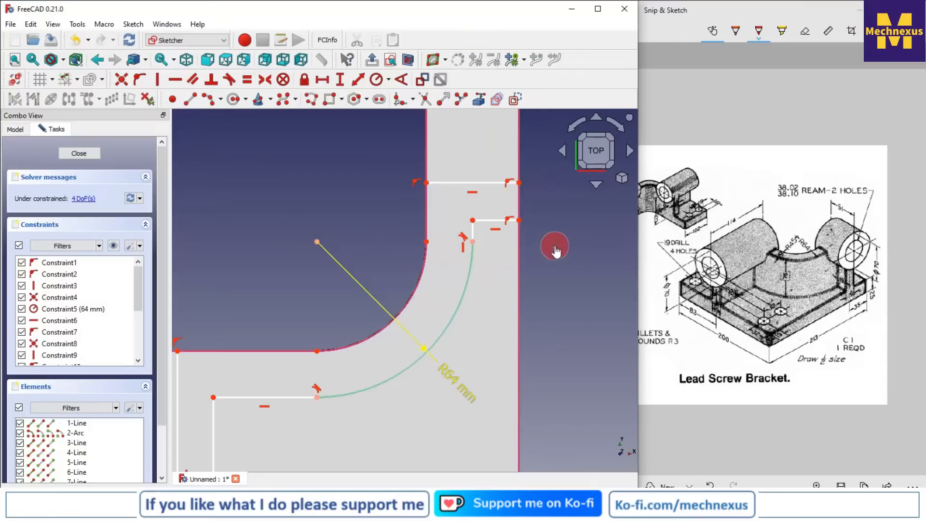
pyautogui.scroll(-1, 399, 241)
pyautogui.scroll(1, 521, 213)
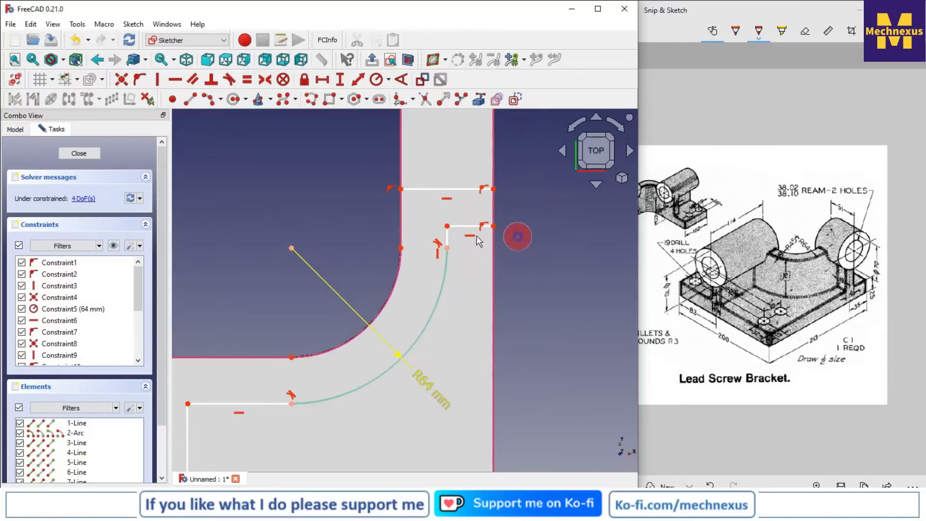
pyautogui.scroll(-2, 396, 235)
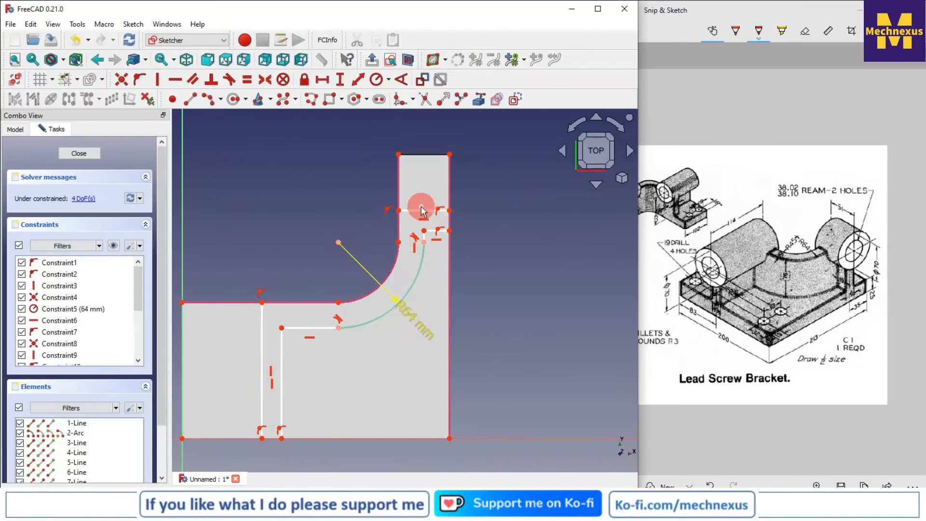
pyautogui.scroll(2, 424, 207)
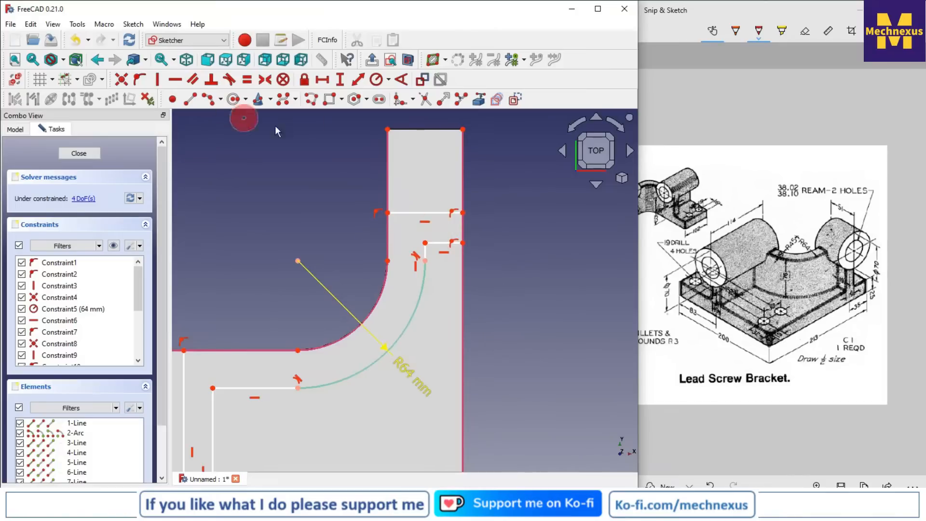
pyautogui.click(340, 81)
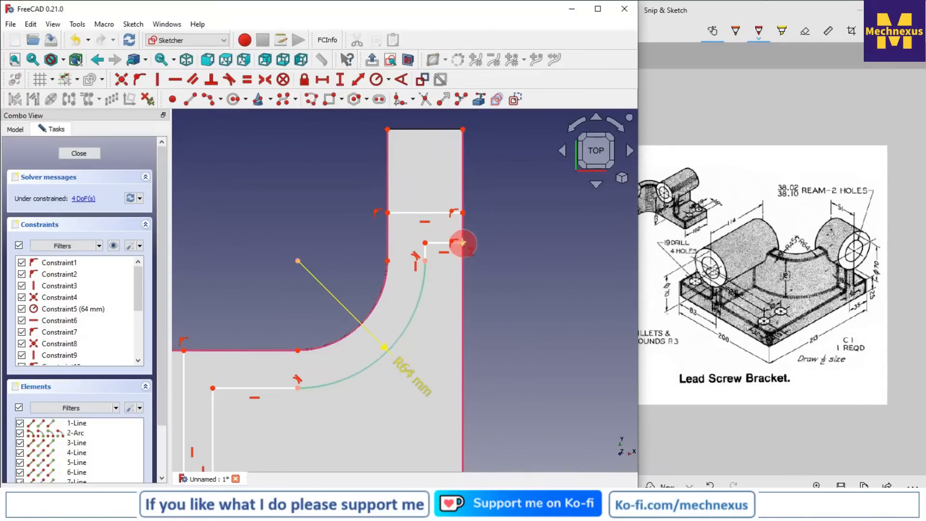
pyautogui.click(463, 243)
pyautogui.click(464, 214)
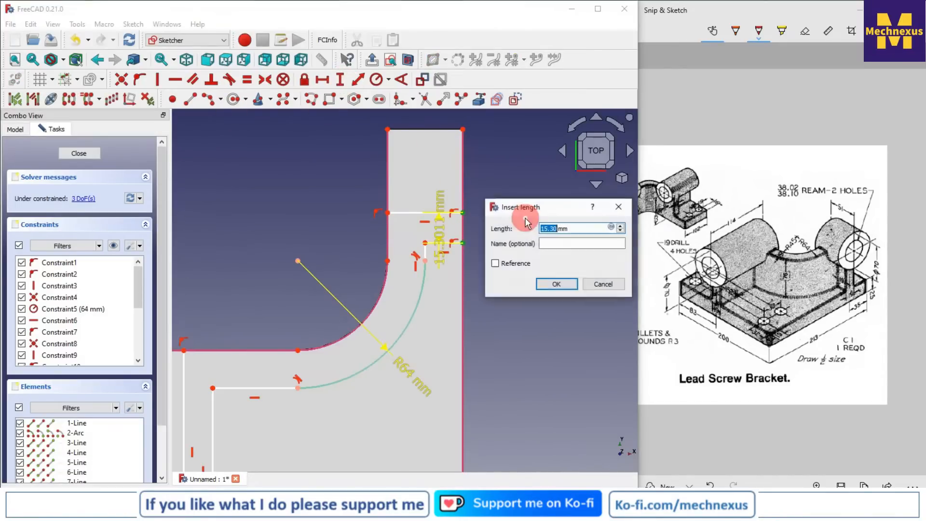
pyautogui.write('19')
pyautogui.press('Return')
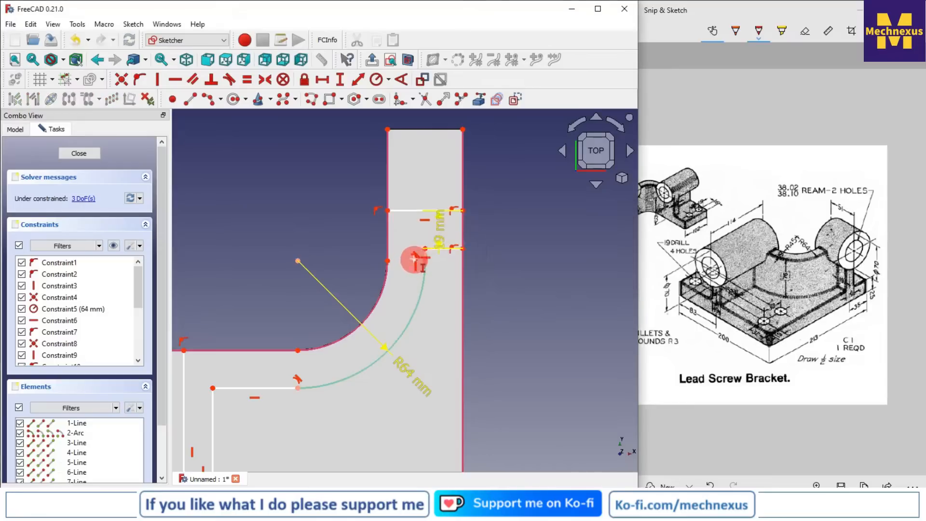
# Set a 19 mm horizontal distance between the bottom endpoints of the two parallel vertical lines.
pyautogui.click(322, 80)
pyautogui.click(315, 396)
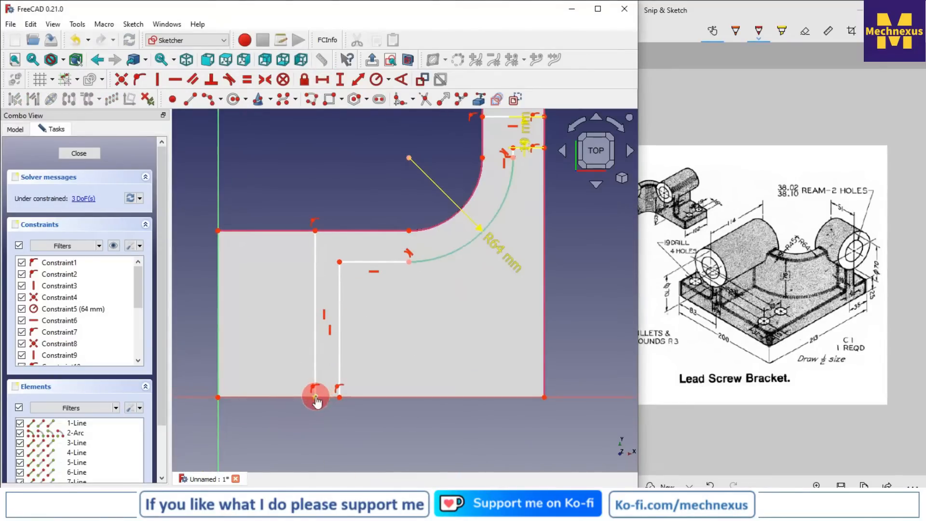
pyautogui.click(340, 397)
pyautogui.write('19')
pyautogui.press('Return')
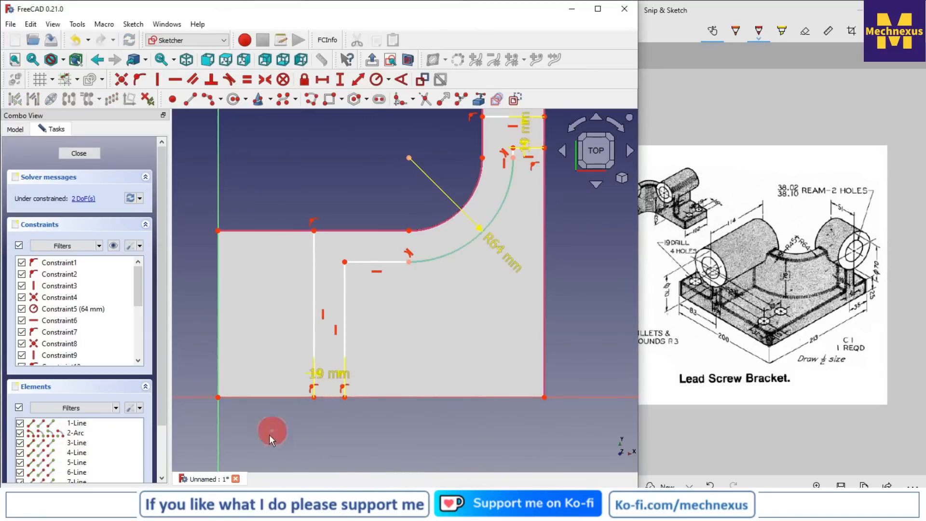
# Move both 19 mm dimension labels outside the profile, one below the base edge and one beside the outer edge.
pyautogui.moveTo(331, 382)
pyautogui.mouseDown()
pyautogui.moveTo(310, 413)
pyautogui.moveTo(269, 424)
pyautogui.mouseUp()
pyautogui.scroll(-3, 379, 366)
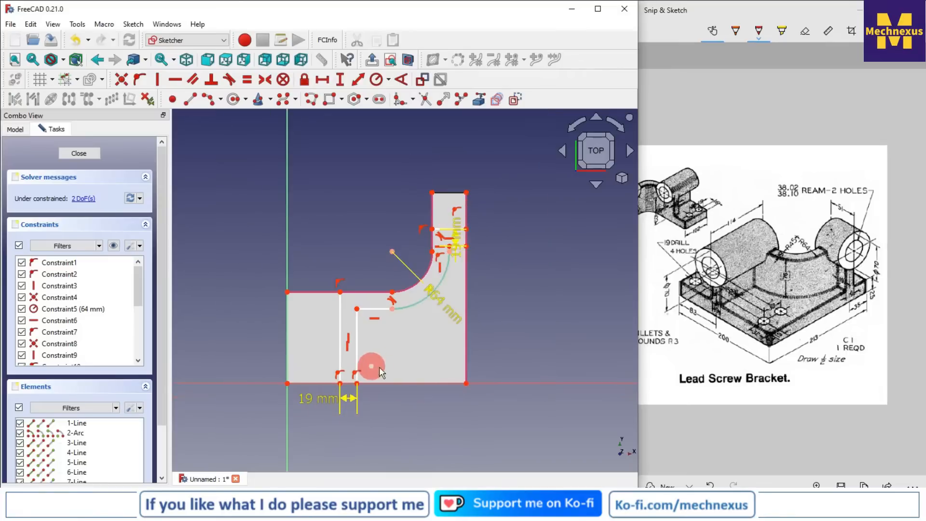
pyautogui.scroll(3, 468, 250)
pyautogui.moveTo(451, 240)
pyautogui.mouseDown()
pyautogui.moveTo(513, 232)
pyautogui.moveTo(521, 321)
pyautogui.mouseUp()
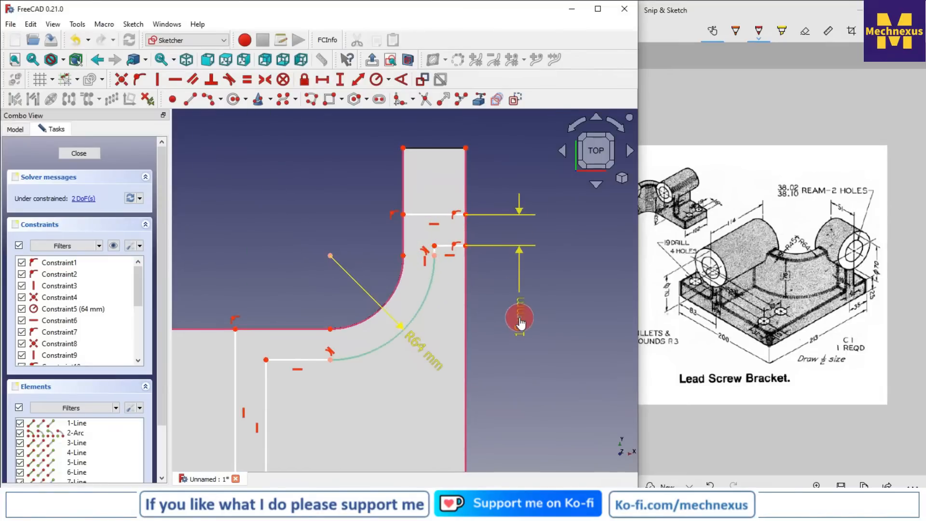
pyautogui.scroll(-2, 378, 296)
pyautogui.scroll(2, 333, 393)
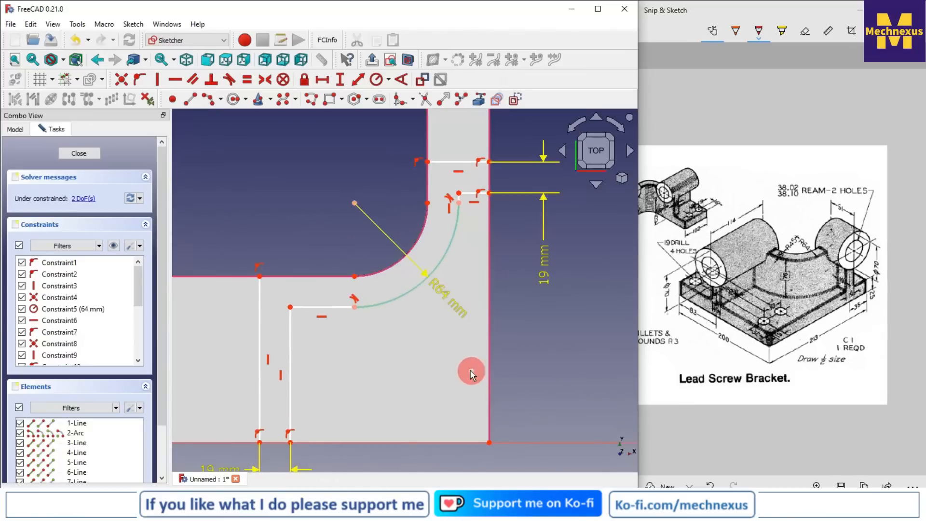
# Draw a line along the base edge joining the bottom endpoints of the two parallel vertical lines.
pyautogui.scroll(-2, 471, 369)
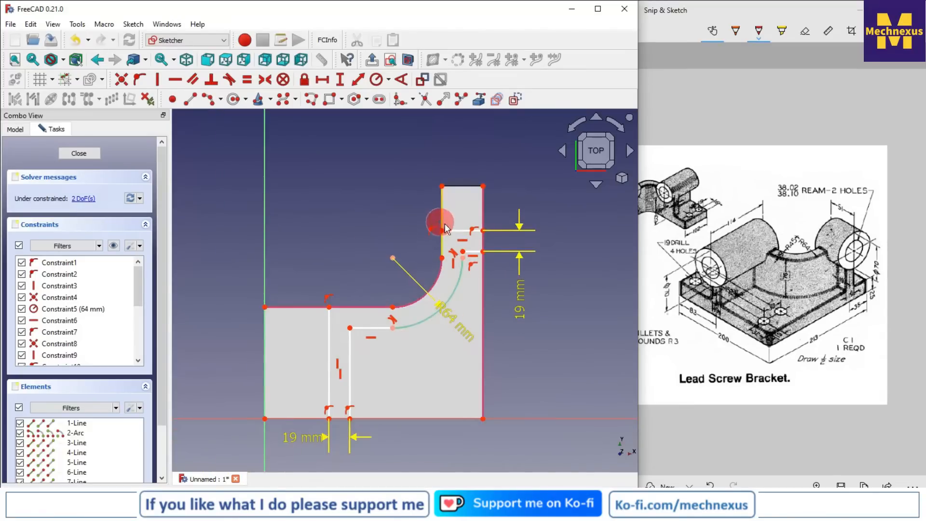
pyautogui.scroll(3, 308, 422)
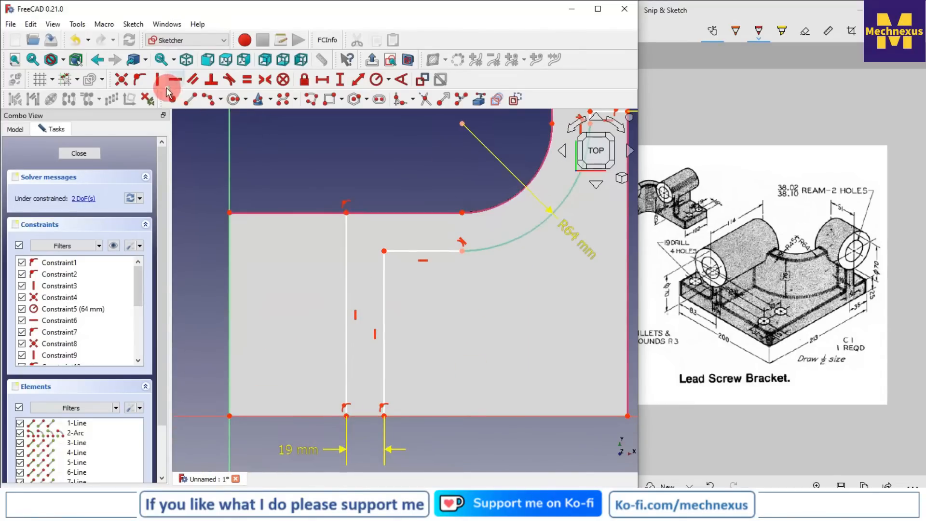
pyautogui.click(190, 100)
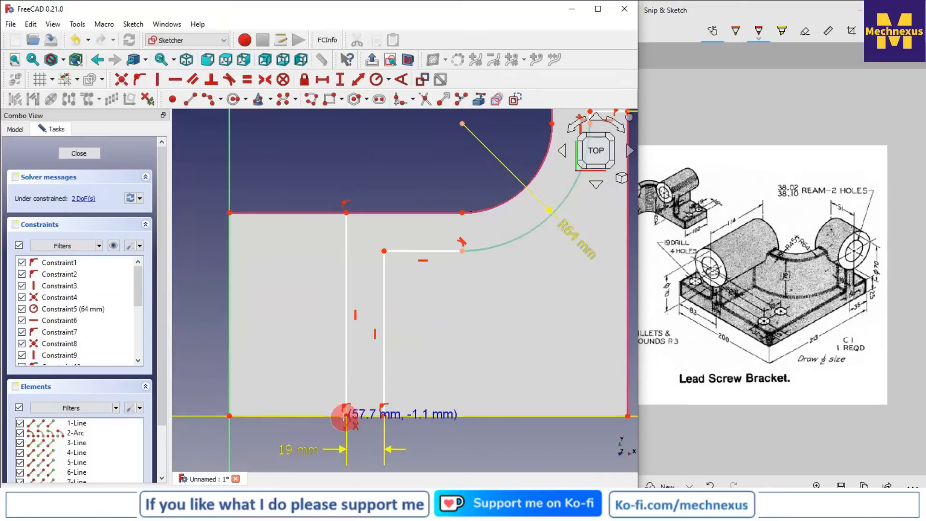
pyautogui.click(384, 416)
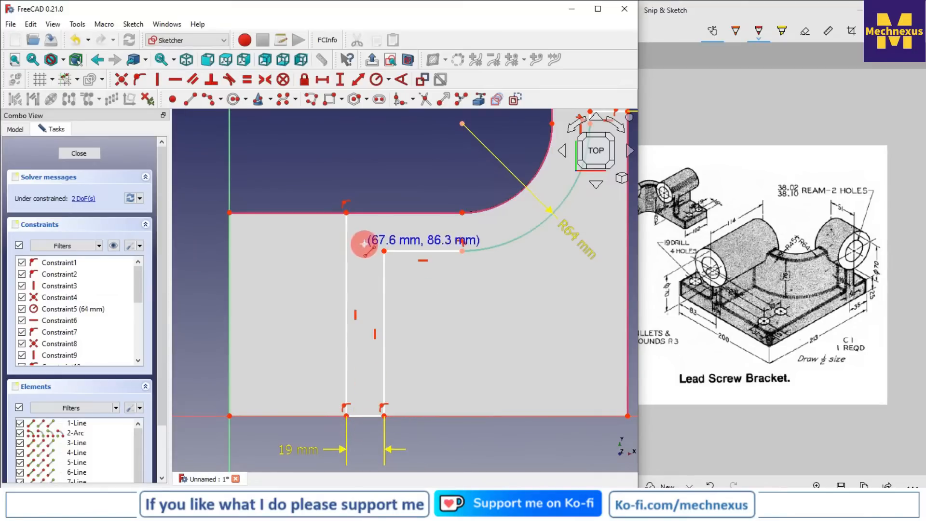
# Close the profile's end at the outer edge with a line, and draw the horizontal line from the inner vertical line's top to the fillet's start.
pyautogui.scroll(-2, 407, 323)
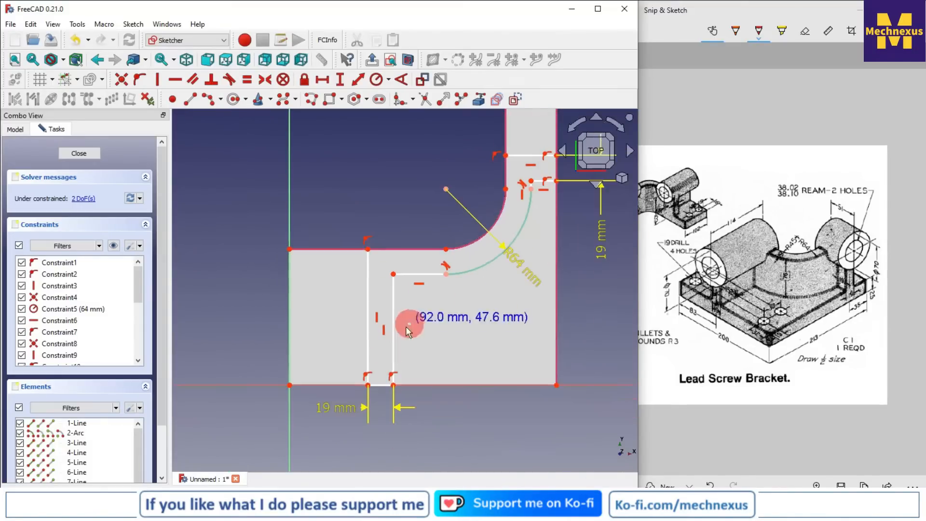
pyautogui.scroll(-2, 440, 238)
pyautogui.scroll(3, 554, 176)
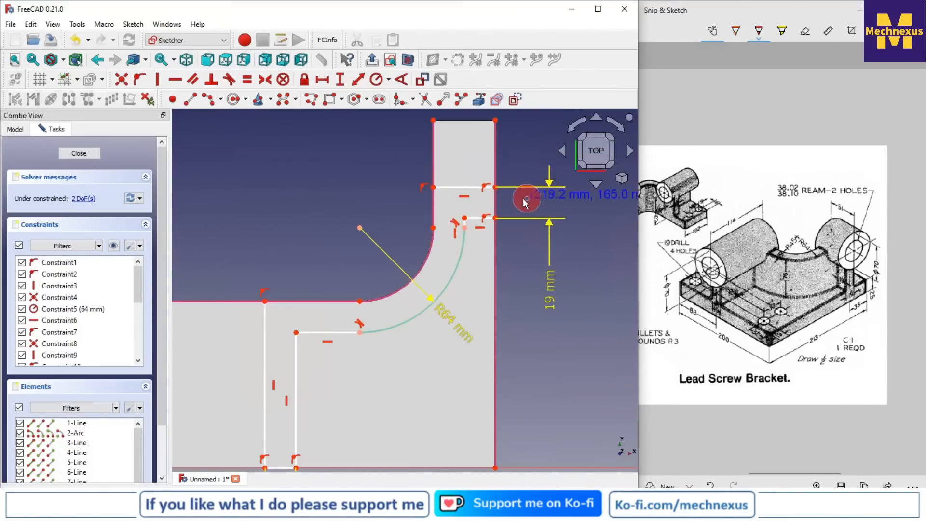
pyautogui.click(495, 186)
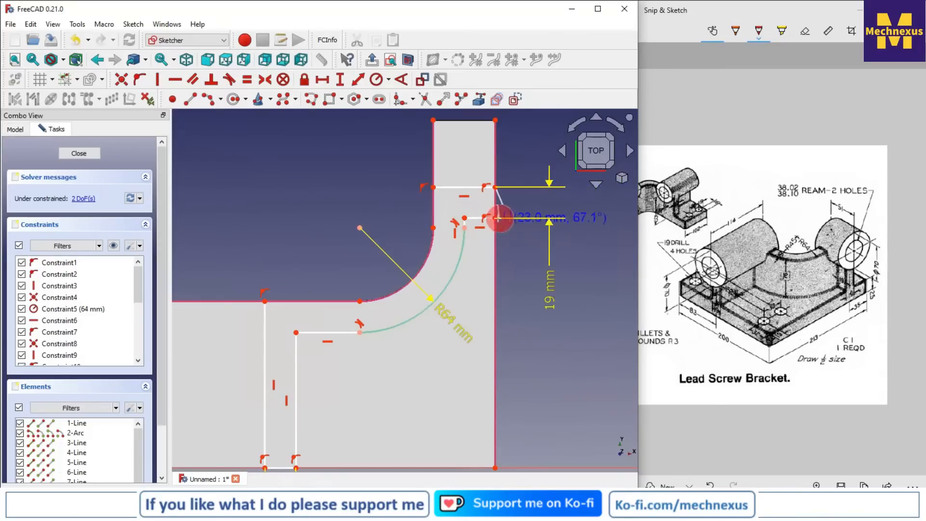
pyautogui.click(265, 302)
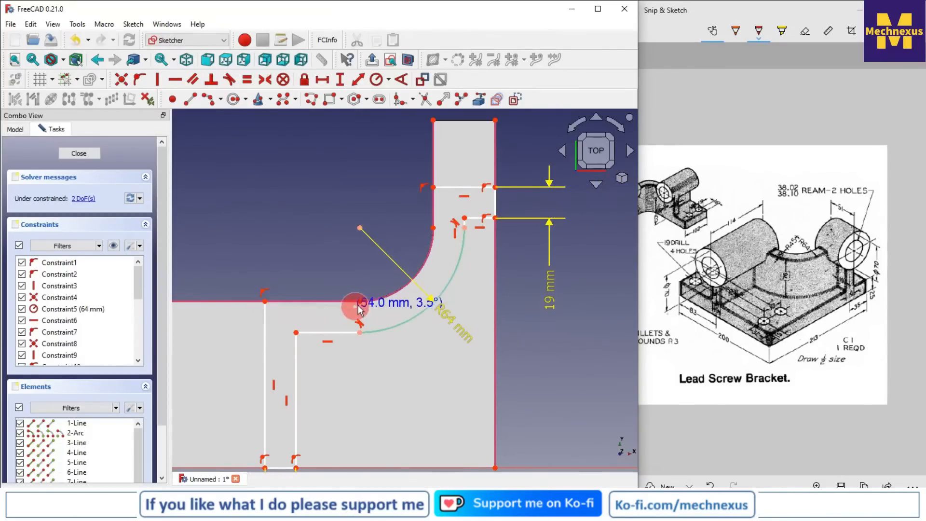
pyautogui.click(360, 301)
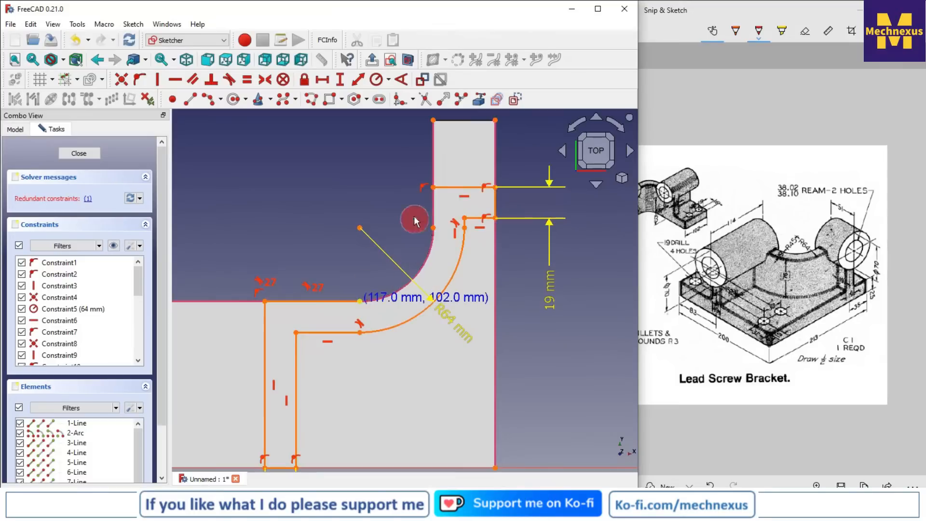
# Select the redundant point-on-object constraint reported by the solver and delete it.
pyautogui.click(87, 199)
pyautogui.rightClick(86, 263)
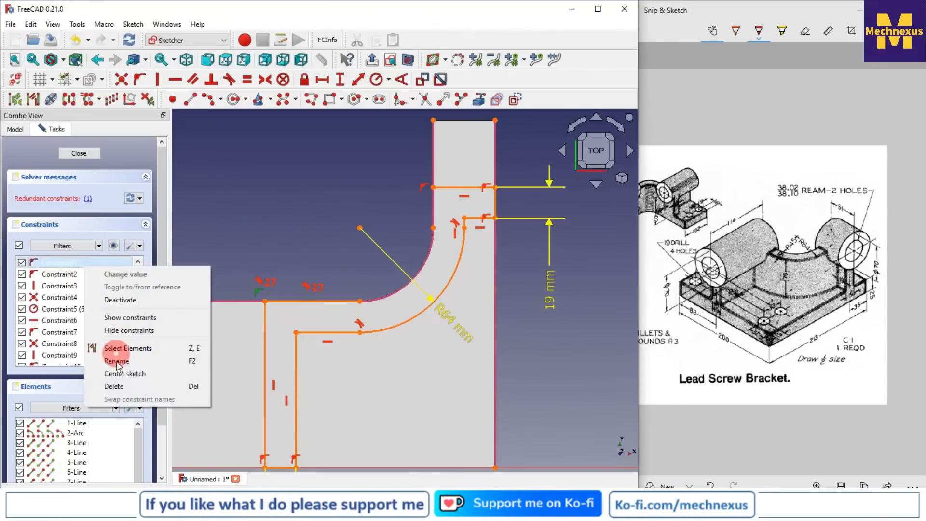
pyautogui.click(116, 387)
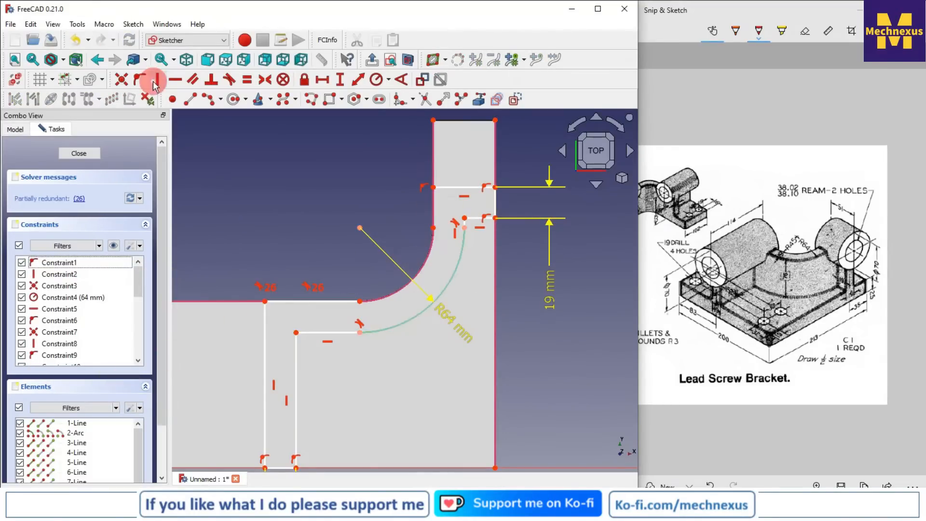
# Draw a vertical line from the inner end of the upper horizontal line down to the fillet's upper end.
pyautogui.click(191, 101)
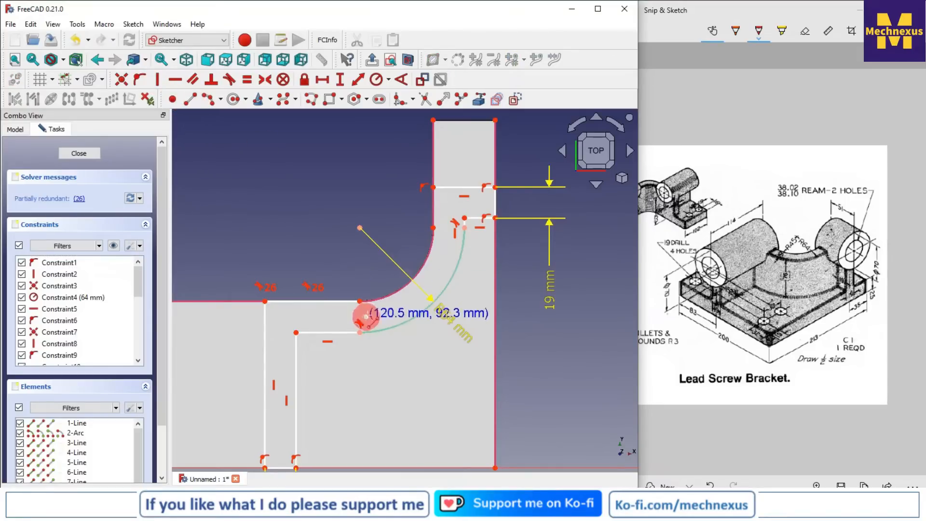
pyautogui.click(433, 188)
pyautogui.click(433, 228)
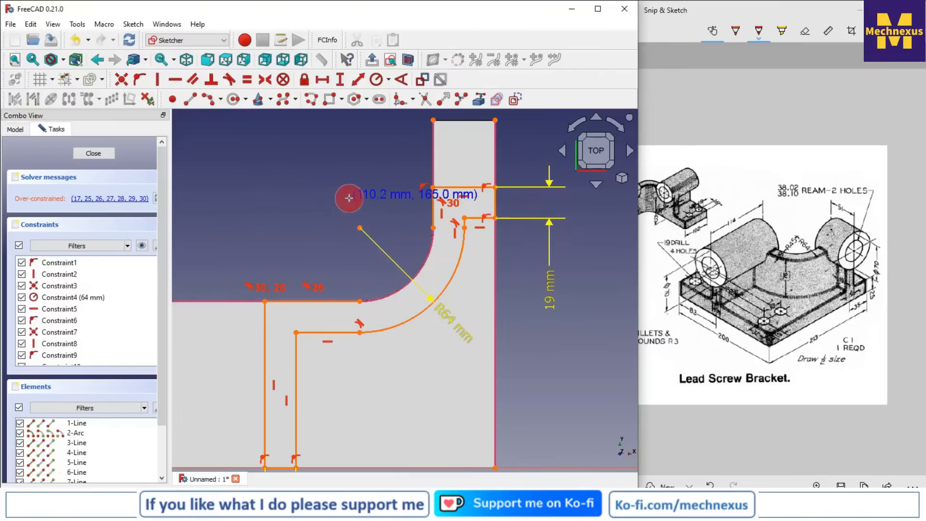
# Draw a 90° arc of radius 45 mm about the R64 arc's centre, joining the horizontal and vertical inner edges.
pyautogui.click(211, 101)
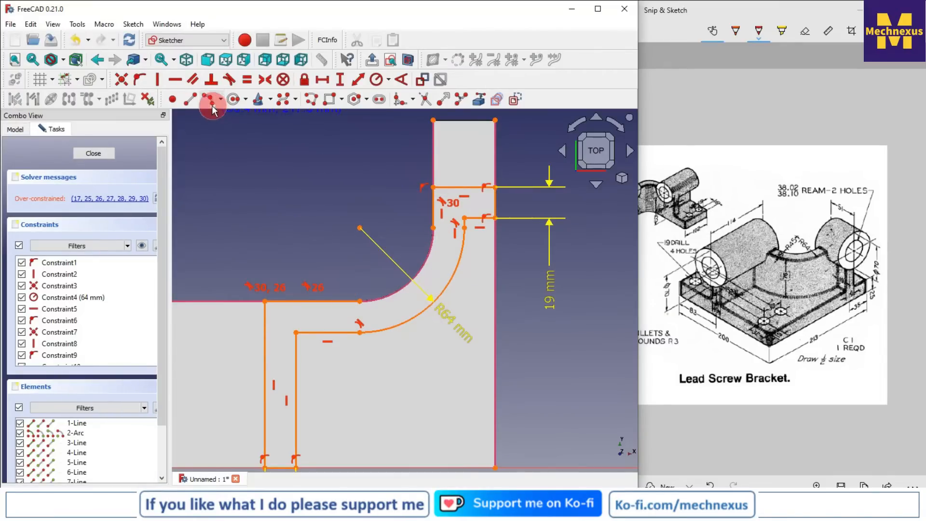
pyautogui.click(359, 303)
pyautogui.click(434, 227)
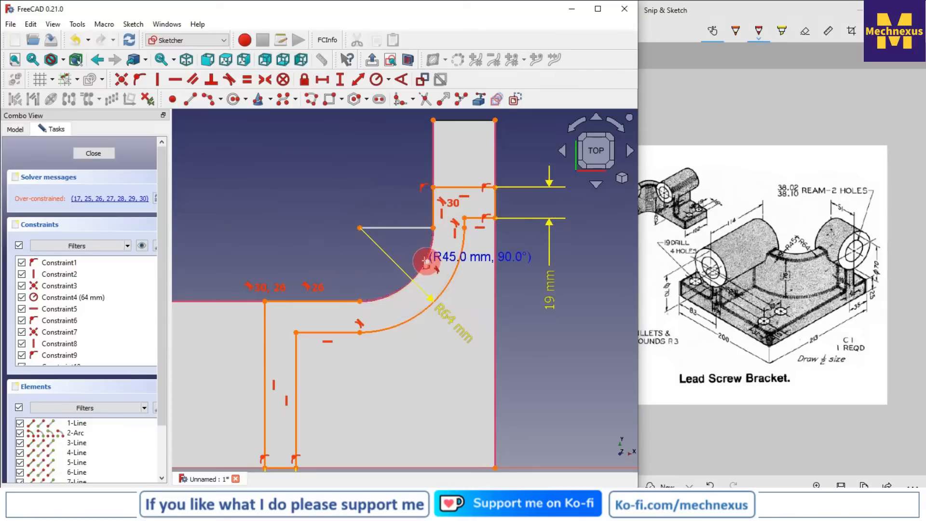
pyautogui.click(385, 232)
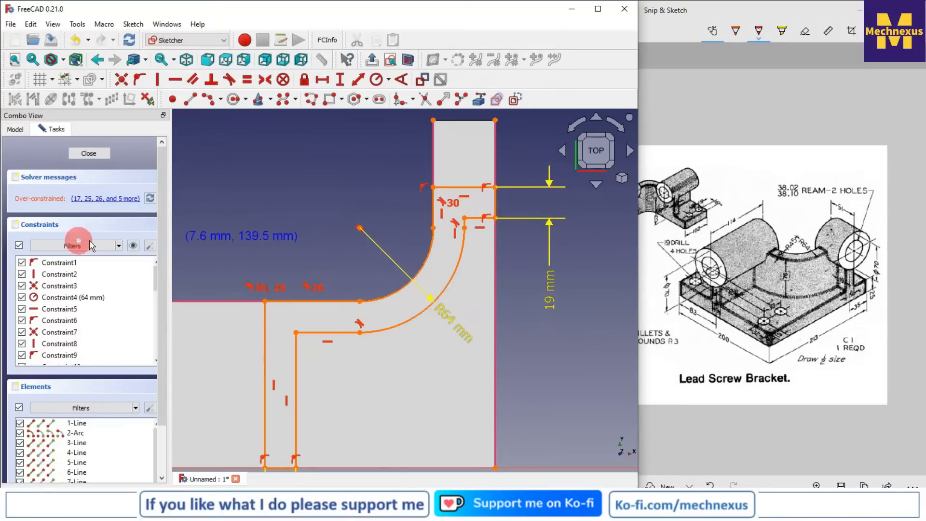
# Select all the conflicting constraints reported by the solver and delete them from the sketch.
pyautogui.click(106, 199)
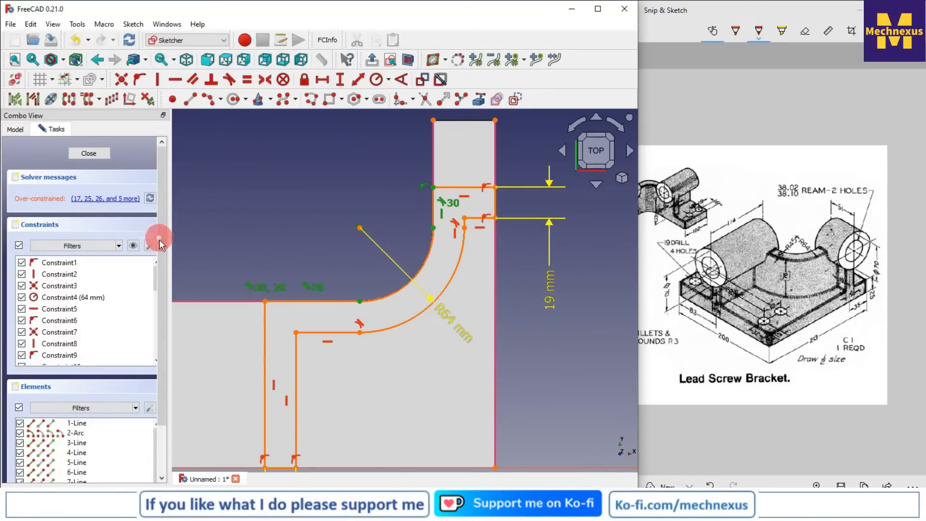
pyautogui.moveTo(153, 282); pyautogui.dragTo(154, 352)
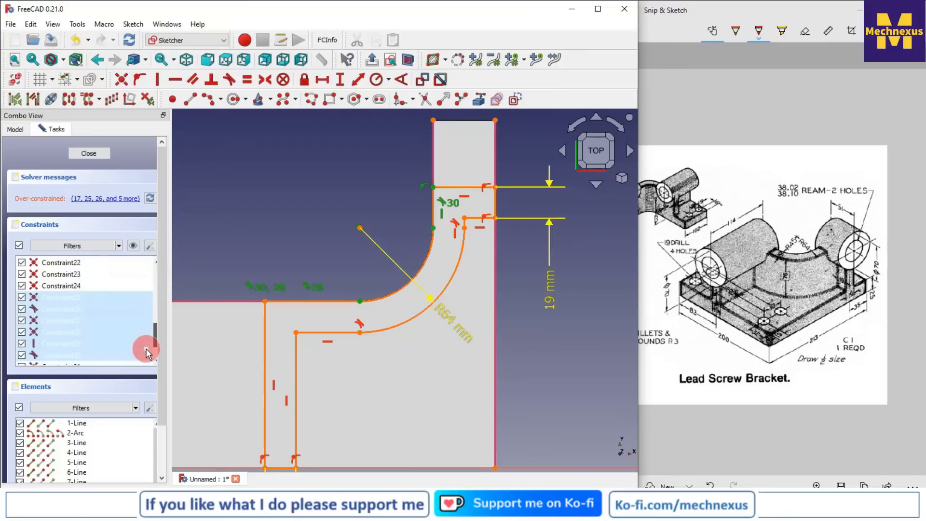
pyautogui.rightClick(232, 251)
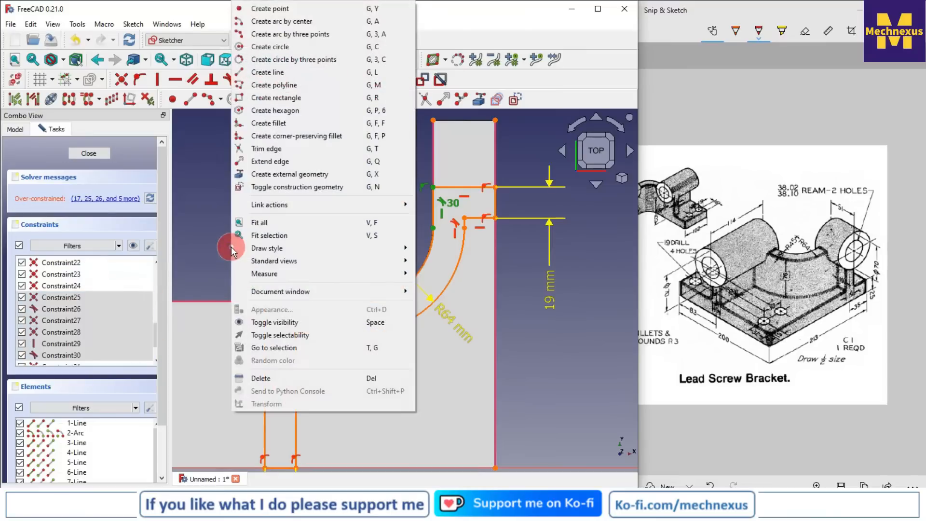
pyautogui.click(260, 379)
pyautogui.scroll(-2, 309, 287)
pyautogui.scroll(2, 310, 236)
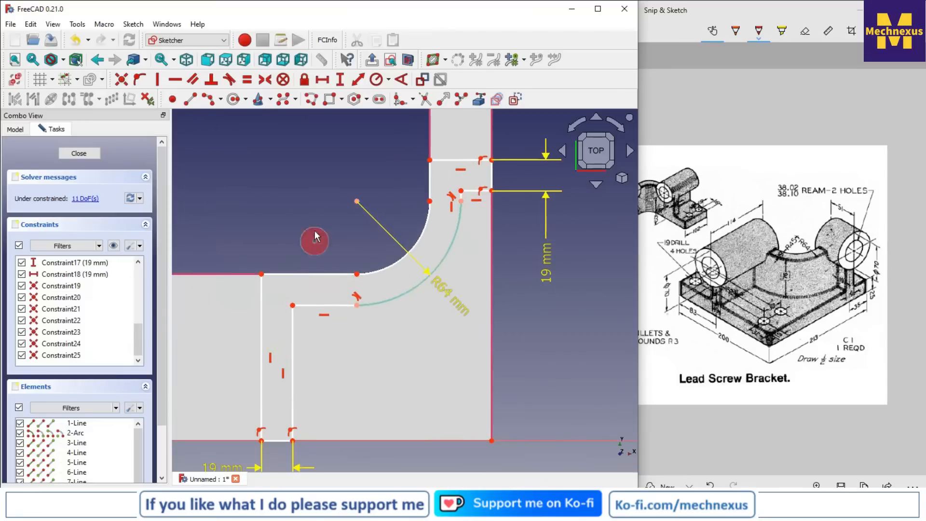
pyautogui.scroll(-2, 302, 319)
pyautogui.scroll(2, 401, 174)
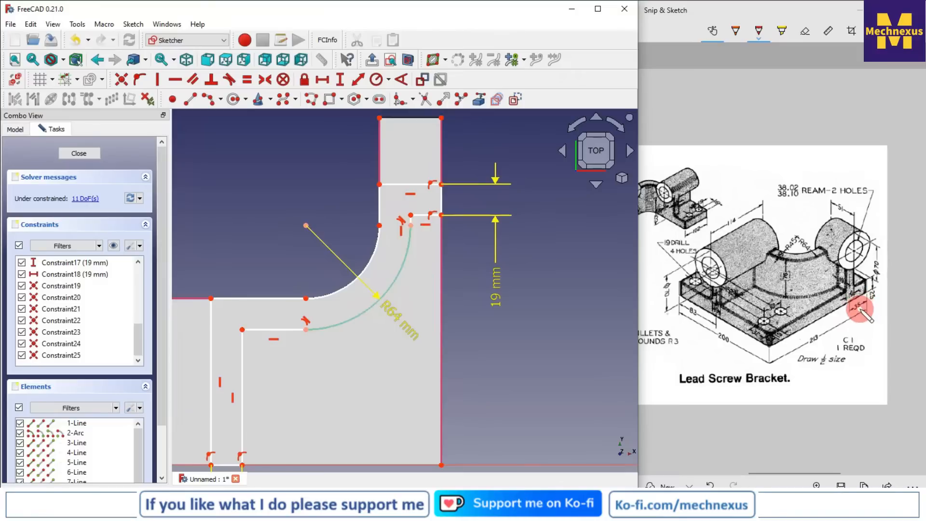
# Place a point on the base's right edge between the two horizontal lines of the wall's upper 19 mm end.
pyautogui.scroll(-2, 442, 223)
pyautogui.scroll(3, 440, 222)
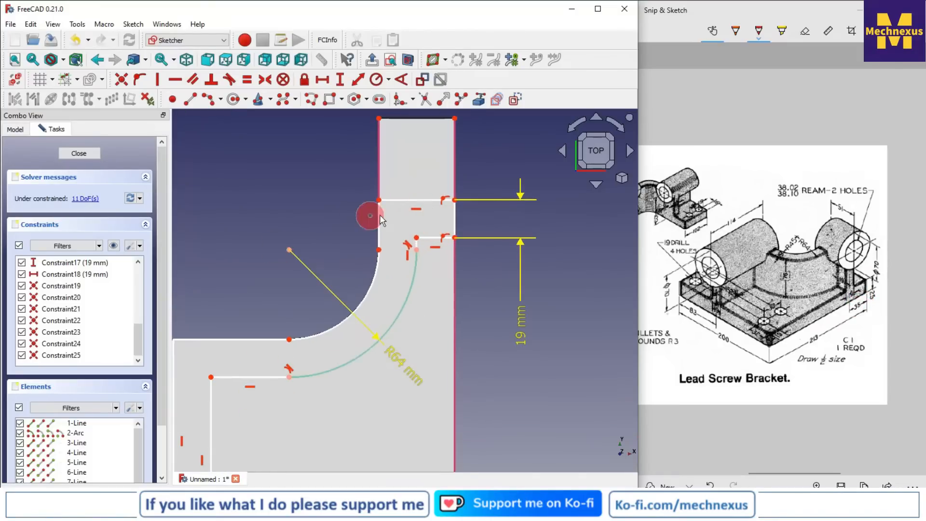
pyautogui.scroll(2, 380, 215)
pyautogui.click(172, 100)
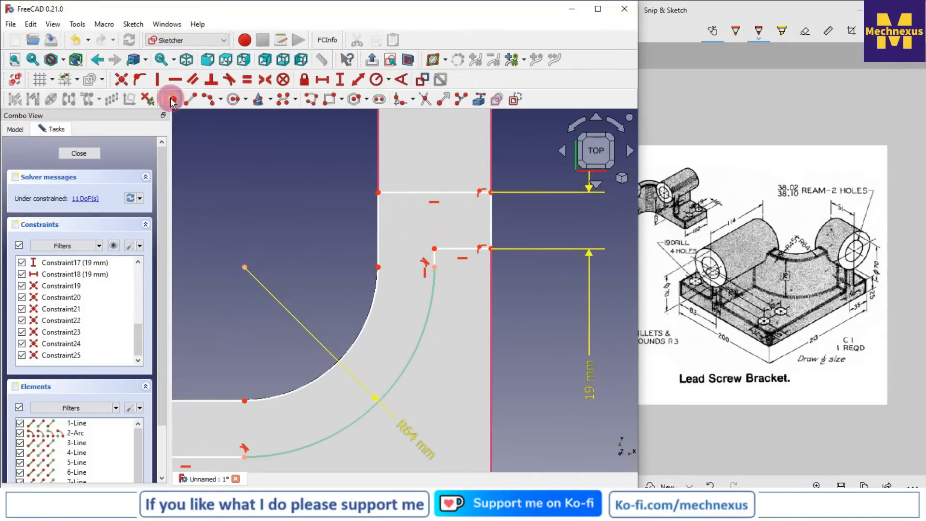
pyautogui.click(492, 221)
pyautogui.moveTo(493, 221)
pyautogui.mouseDown()
pyautogui.moveTo(494, 232)
pyautogui.moveTo(515, 211)
pyautogui.mouseUp()
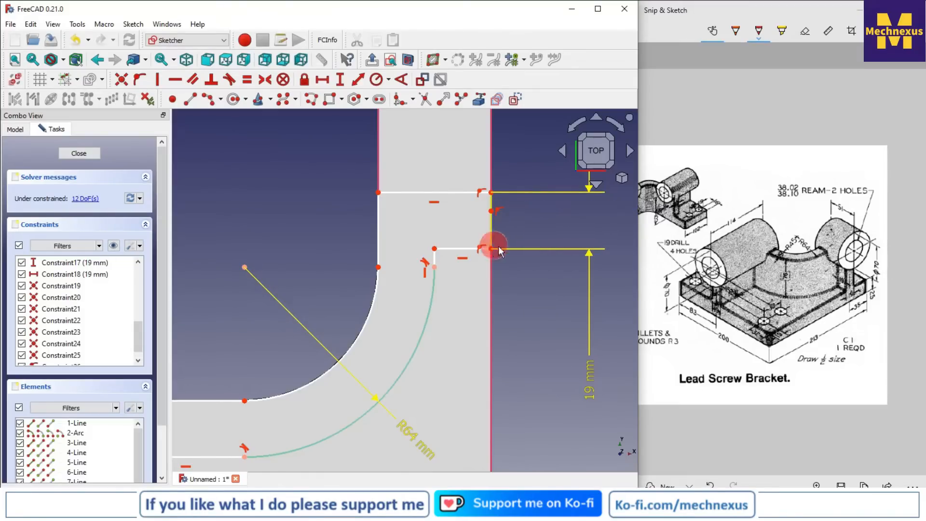
# Set the vertical distance between the new point and the upper corner of the wall's 19 mm end to 19/2 mm.
pyautogui.scroll(-2, 506, 236)
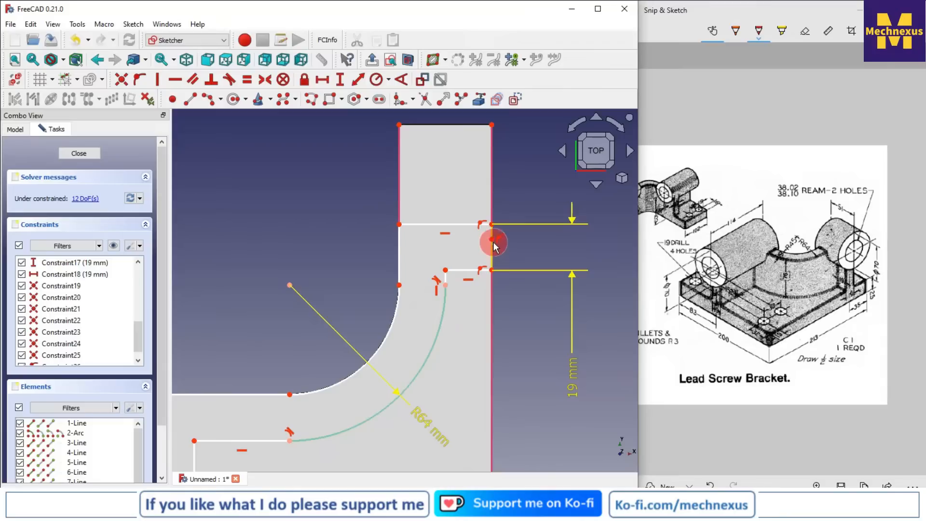
pyautogui.click(493, 227)
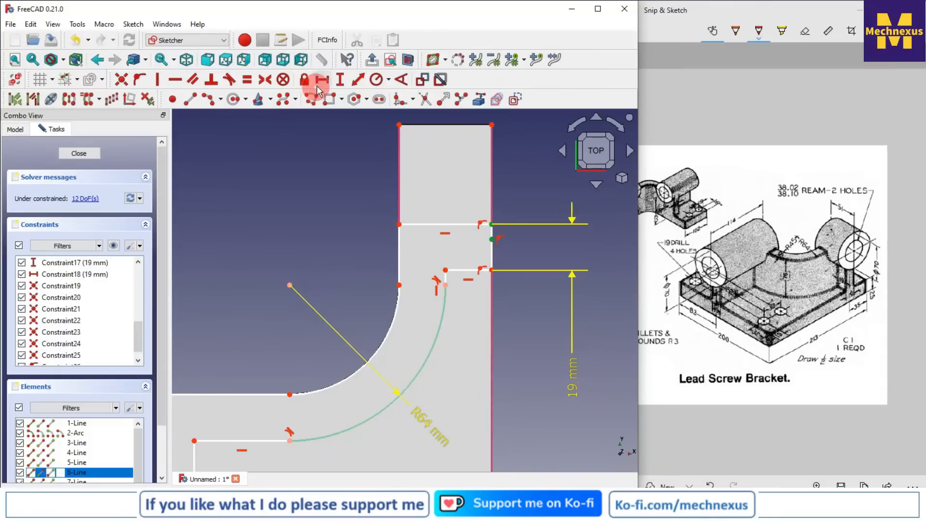
pyautogui.click(340, 80)
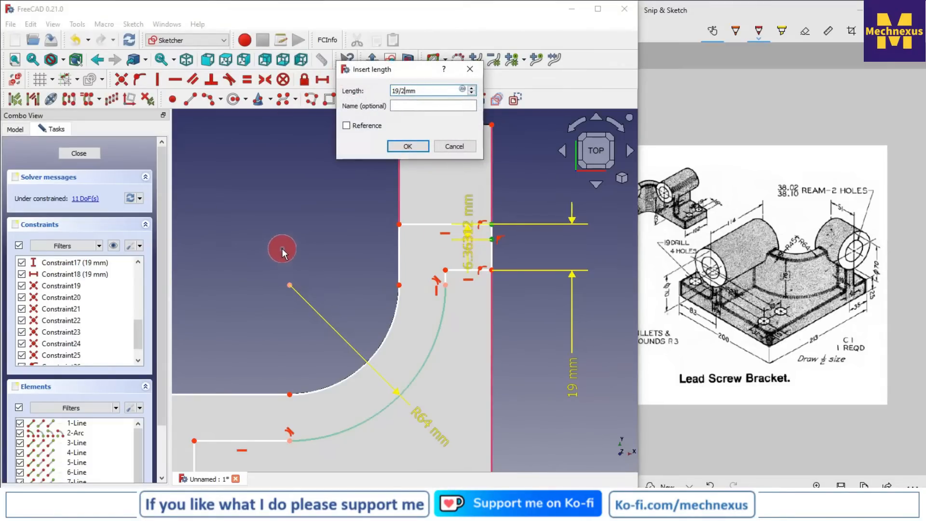
pyautogui.press('Return')
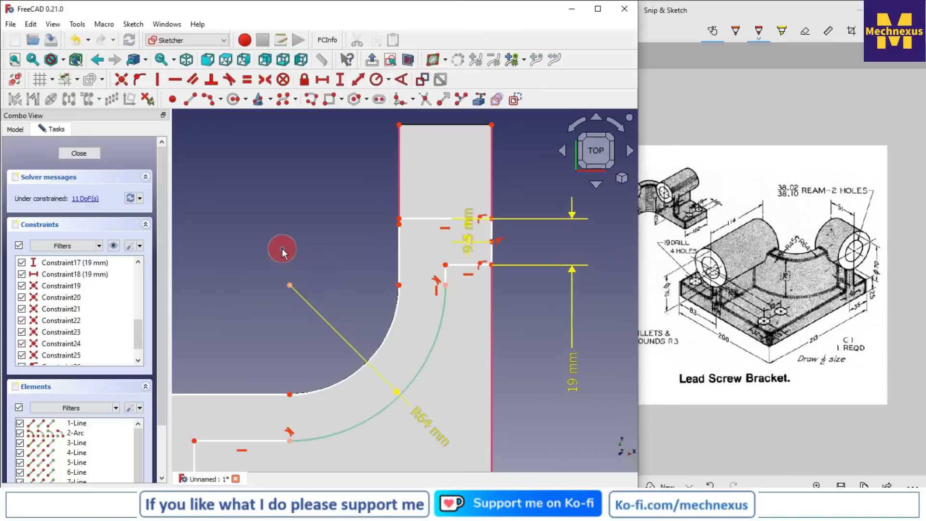
# Set the vertical distance from the midpoint to the base's upper-right corner to 35 mm and move the dimension clear of the sketch.
pyautogui.click(492, 242)
pyautogui.click(492, 126)
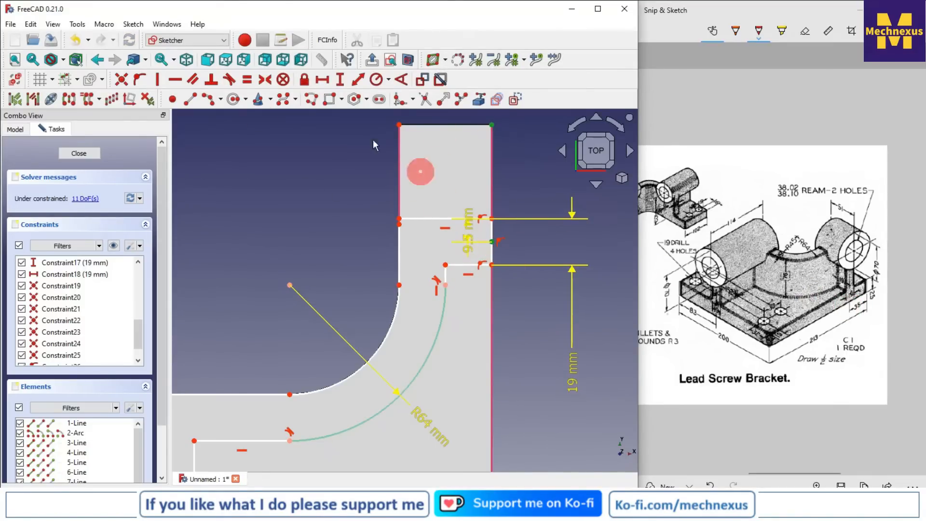
pyautogui.click(340, 81)
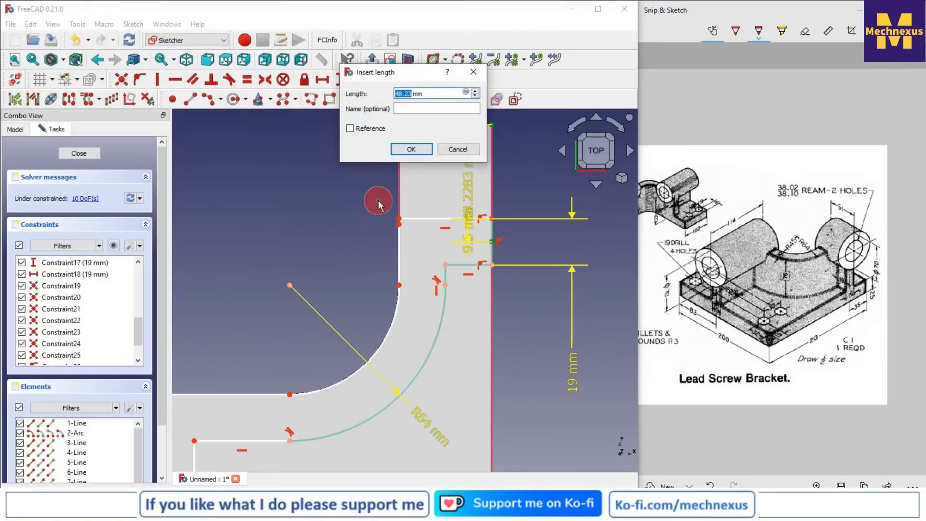
pyautogui.press('Return')
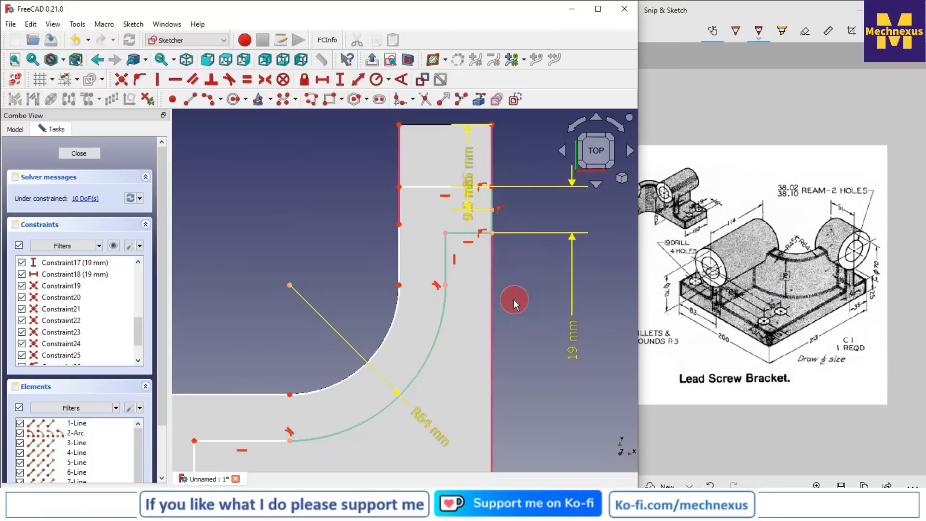
pyautogui.moveTo(470, 177); pyautogui.dragTo(563, 178)
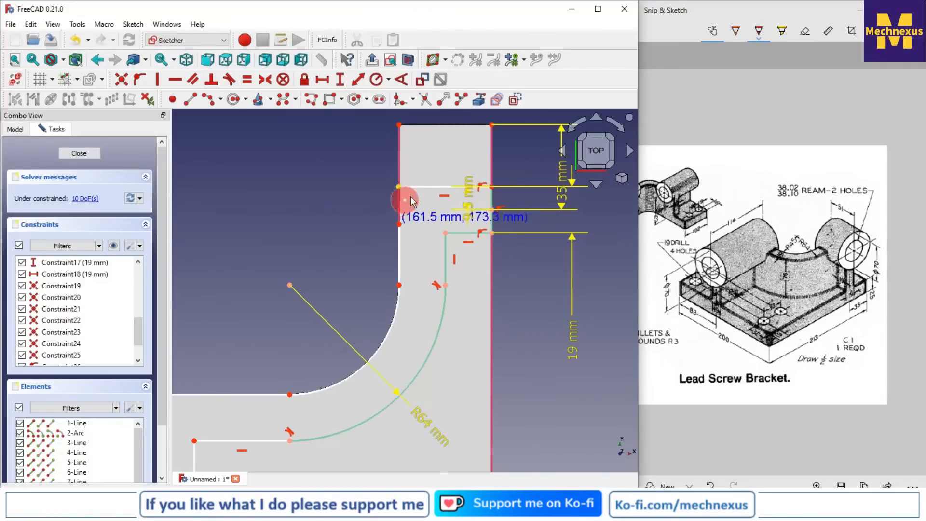
# Pull the free end of the wall's upper horizontal line outward and constrain it onto the base's inner vertical edge.
pyautogui.moveTo(422, 212); pyautogui.dragTo(366, 200)
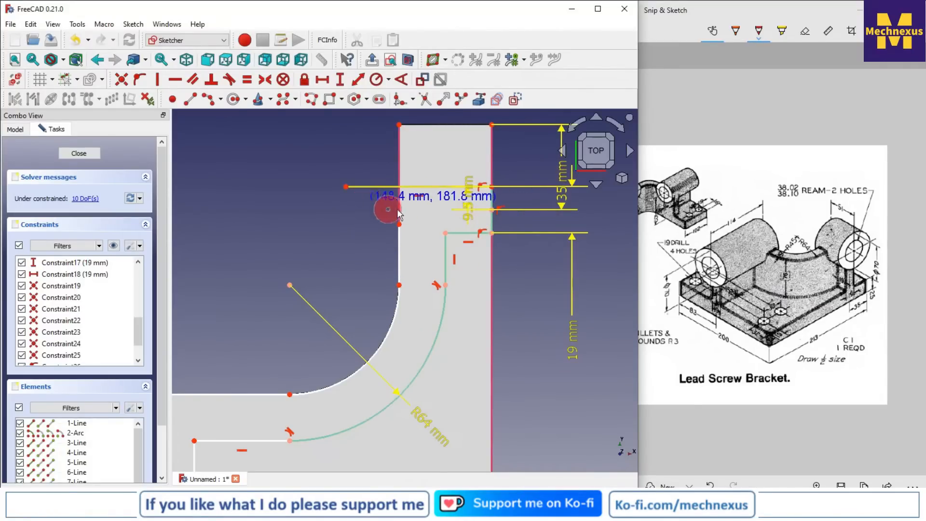
pyautogui.scroll(2, 379, 194)
pyautogui.click(328, 183)
pyautogui.click(409, 182)
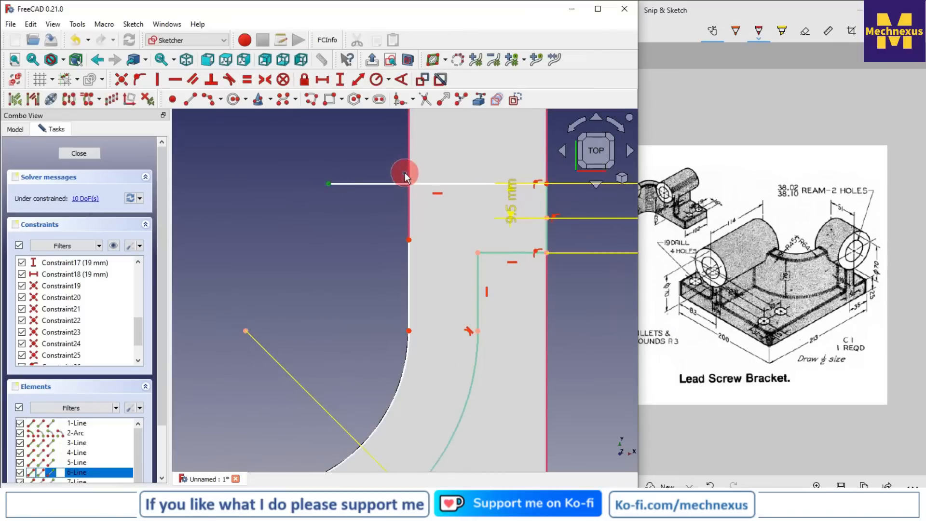
pyautogui.click(139, 80)
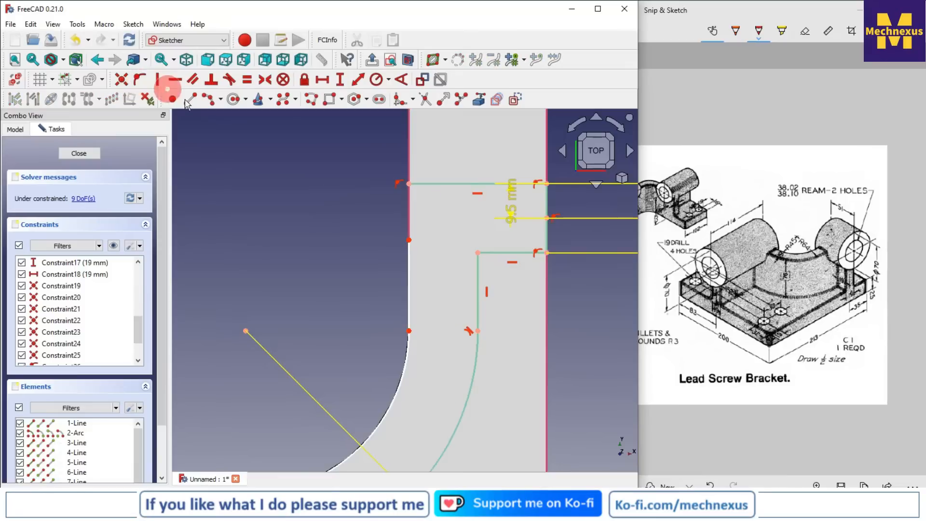
# Make the upper end of the wall's inner vertical line coincident with the upper horizontal line's end.
pyautogui.click(410, 240)
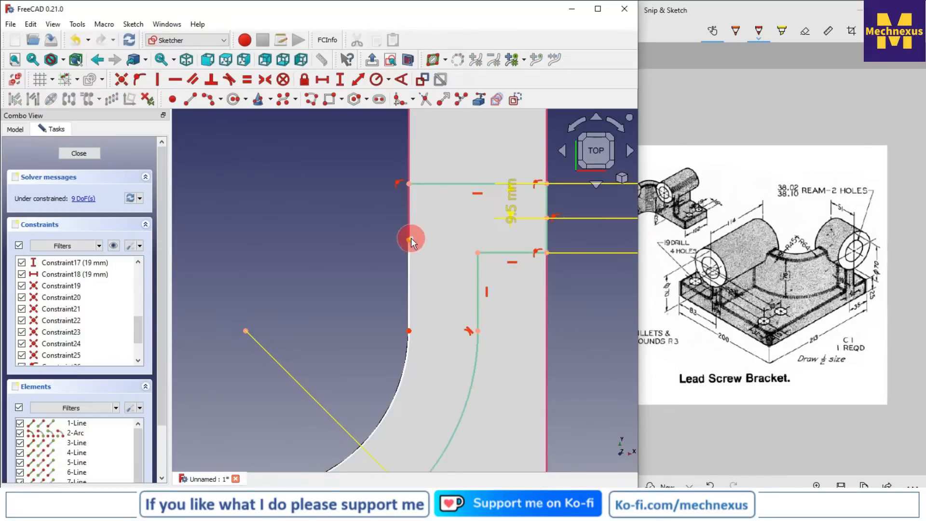
pyautogui.click(410, 183)
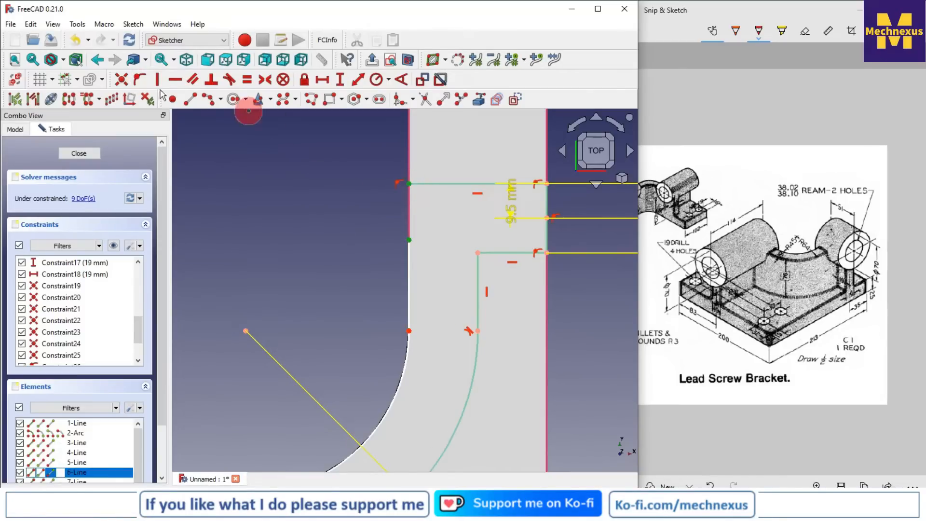
pyautogui.click(128, 80)
# Pull the lower end of the wall's inner line off the base corner and constrain the line vertical.
pyautogui.moveTo(414, 248)
pyautogui.mouseDown()
pyautogui.moveTo(410, 314)
pyautogui.moveTo(389, 350)
pyautogui.mouseUp()
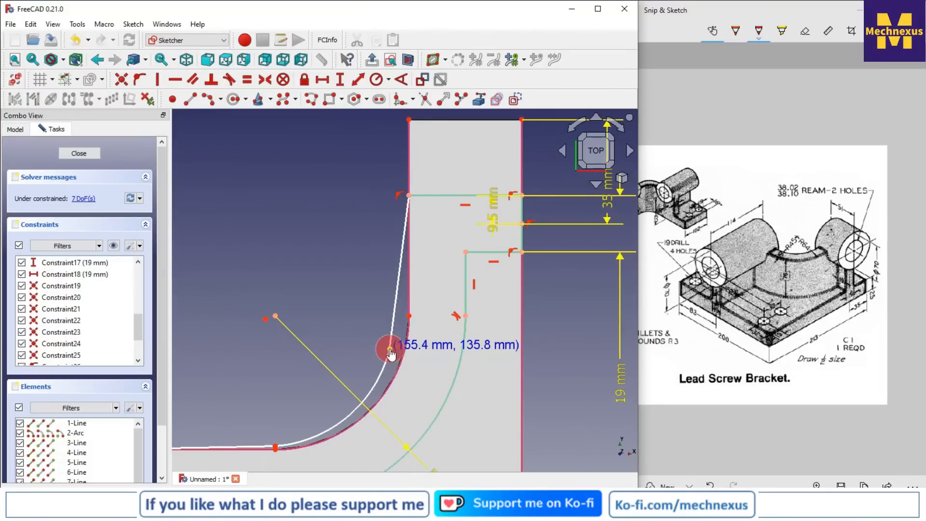
pyautogui.click(396, 292)
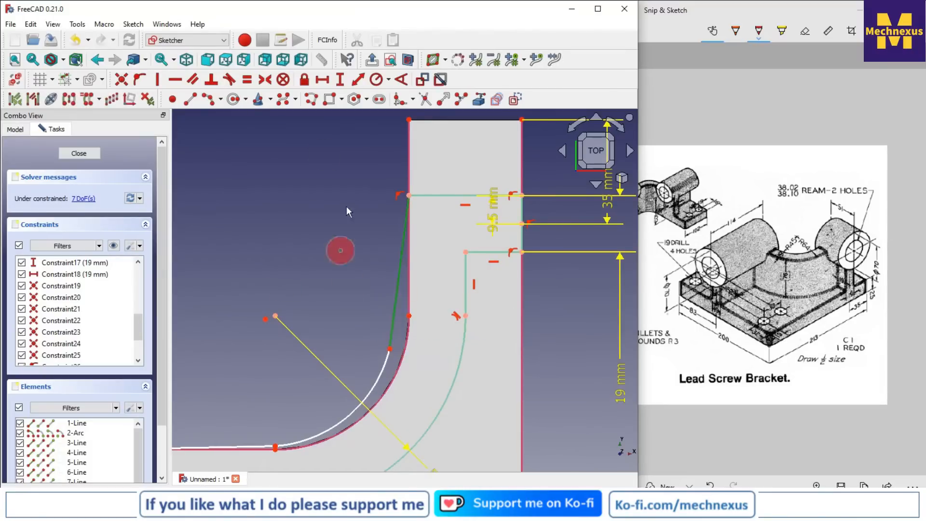
pyautogui.click(159, 81)
pyautogui.scroll(2, 427, 357)
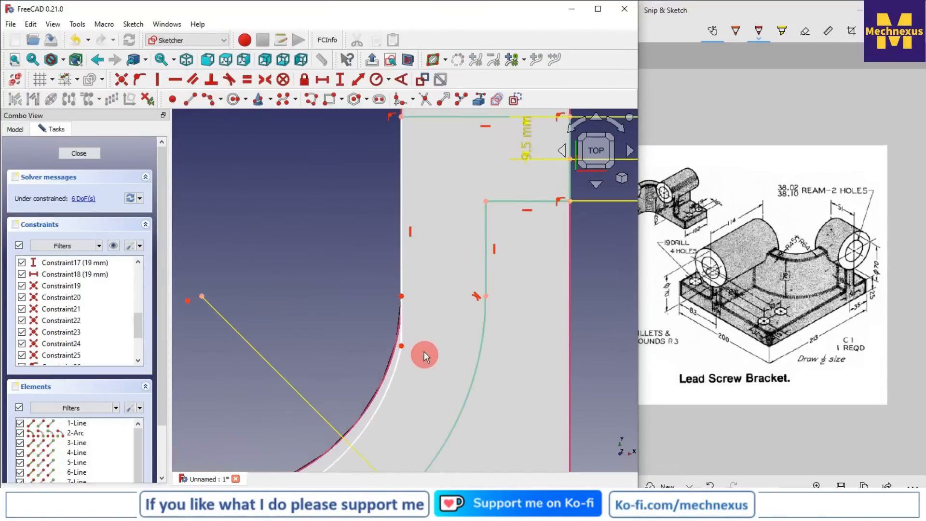
# Make the vertical line's lower end coincident with the upper end of the base's projected fillet.
pyautogui.click(401, 346)
pyautogui.click(402, 297)
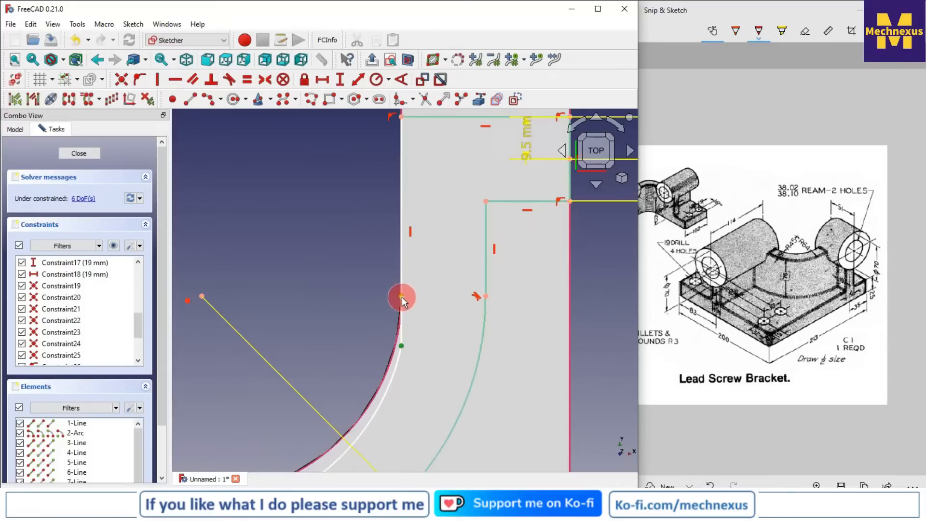
pyautogui.click(122, 80)
# Constrain the slanted line leading into the inner arc's lower end horizontal.
pyautogui.scroll(-3, 382, 258)
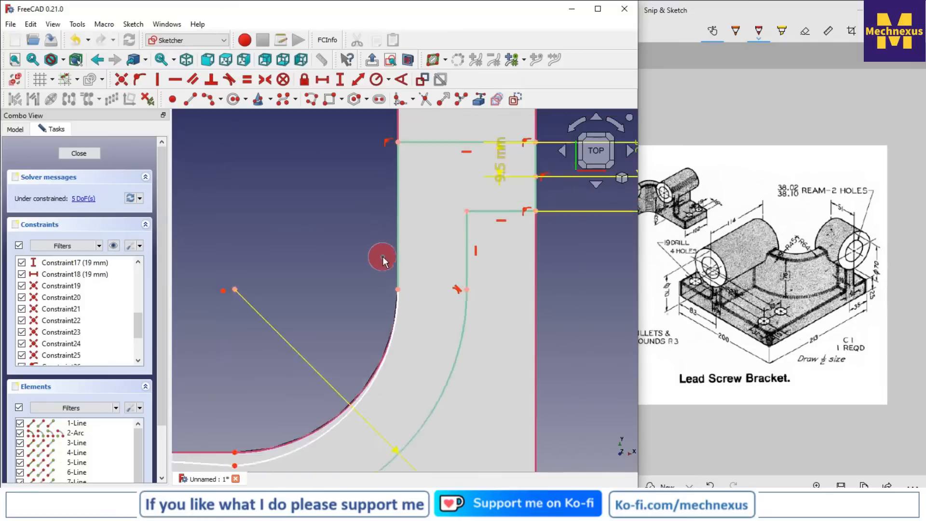
pyautogui.scroll(-2, 329, 355)
pyautogui.scroll(2, 337, 344)
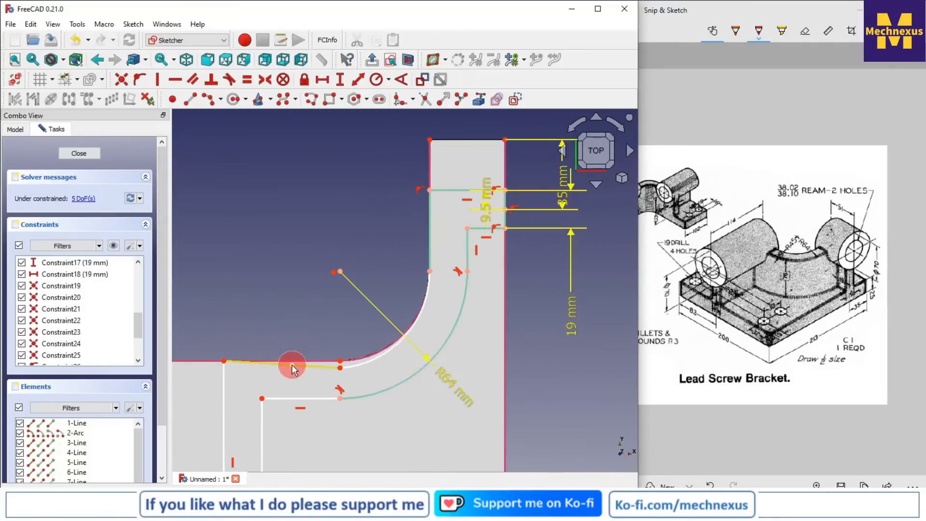
pyautogui.click(291, 365)
pyautogui.click(179, 80)
# Join the inner arc's lower end to the lower end of the base's projected fillet.
pyautogui.click(340, 368)
pyautogui.click(340, 361)
pyautogui.click(141, 82)
pyautogui.click(374, 233)
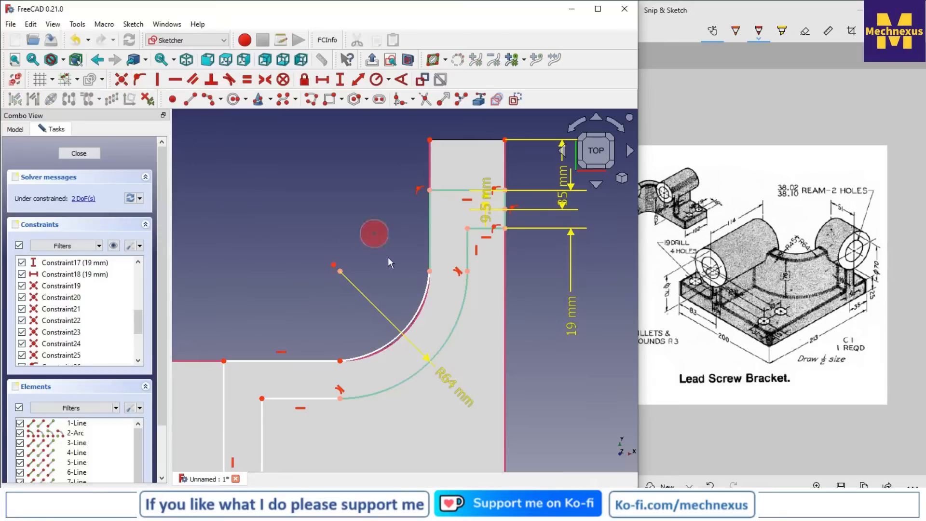
# Constrain the wall's inner arc equal to the base's projected fillet arc.
pyautogui.click(414, 316)
pyautogui.scroll(2, 419, 321)
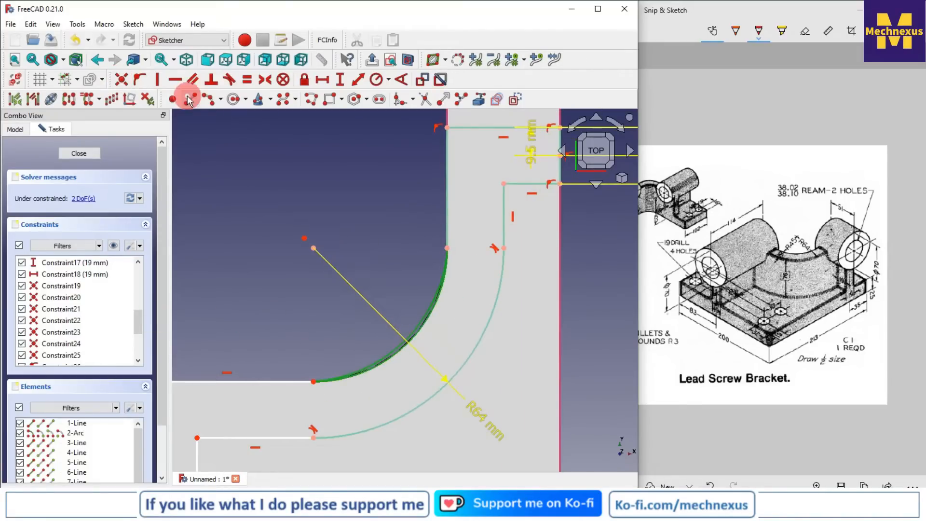
pyautogui.click(252, 80)
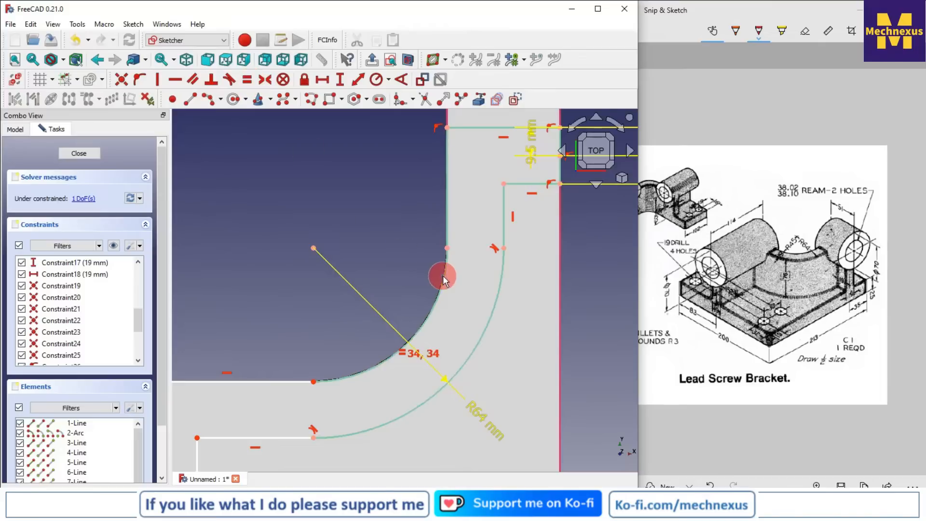
# Move the 9.5 mm dimension out of the wall profile to the clear area beside the base's right edge.
pyautogui.scroll(-4, 443, 276)
pyautogui.scroll(1, 413, 328)
pyautogui.scroll(-2, 365, 215)
pyautogui.scroll(1, 491, 232)
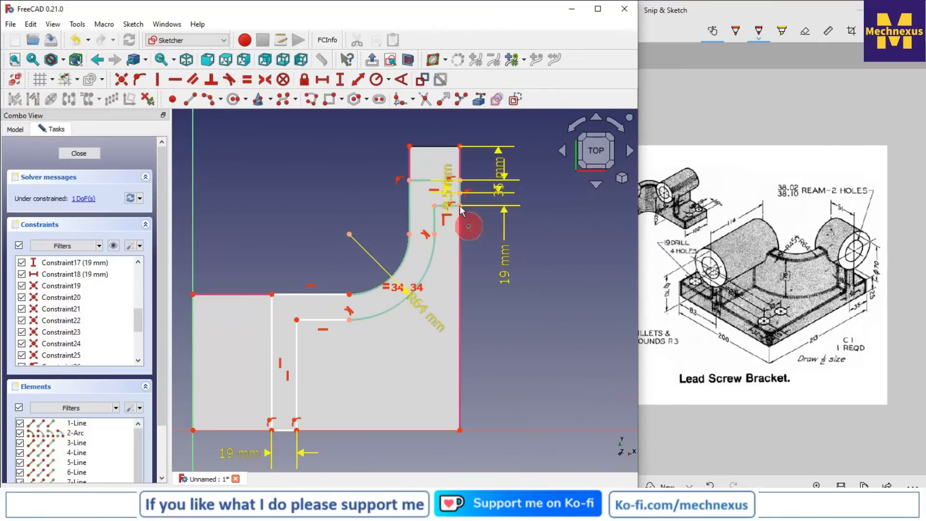
pyautogui.click(489, 247)
pyautogui.moveTo(450, 188); pyautogui.dragTo(484, 259)
pyautogui.scroll(-1, 403, 260)
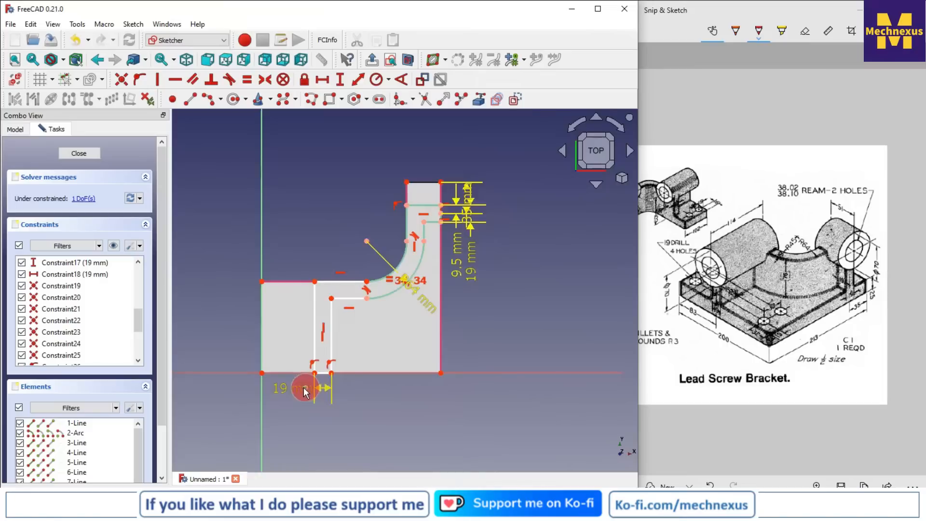
# Place a point on the wall's lower 19 mm end line and select it together with the line's left endpoint.
pyautogui.scroll(2, 306, 382)
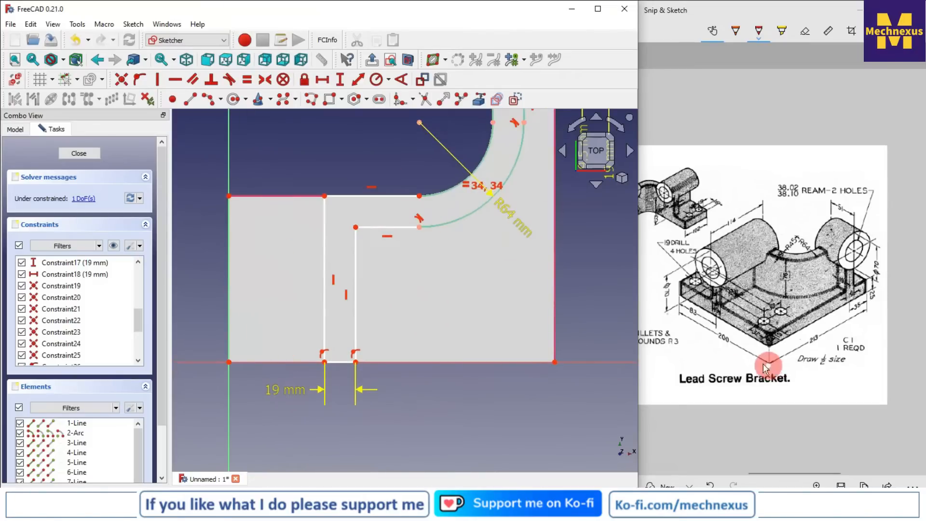
pyautogui.scroll(1, 292, 387)
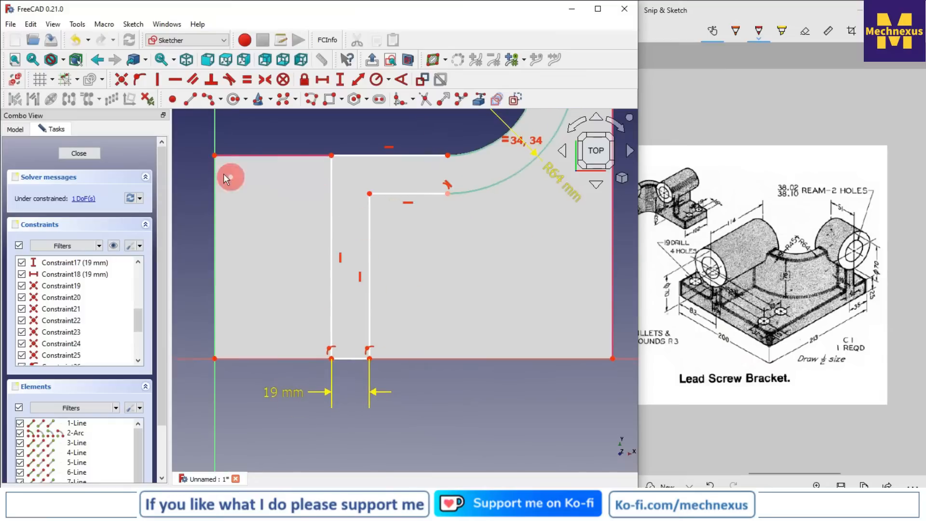
pyautogui.click(174, 100)
pyautogui.scroll(1, 338, 356)
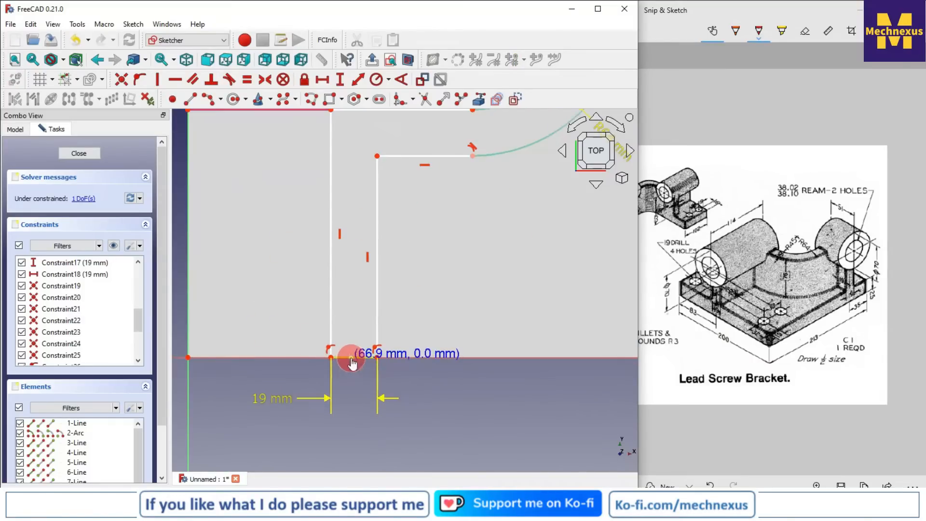
pyautogui.click(352, 358)
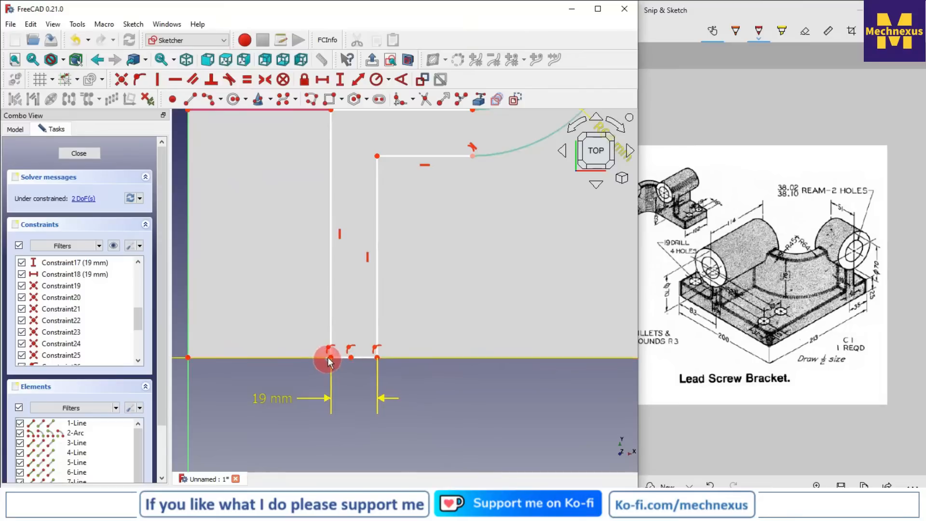
pyautogui.click(341, 359)
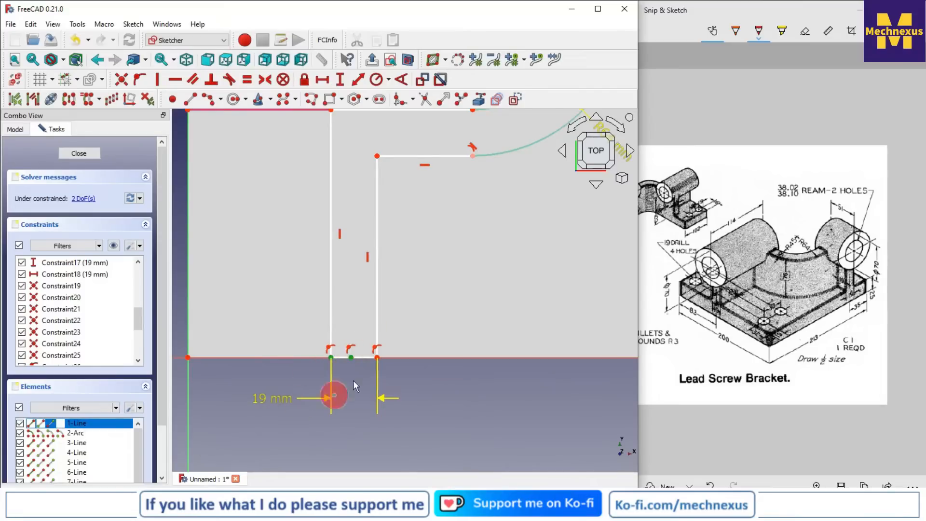